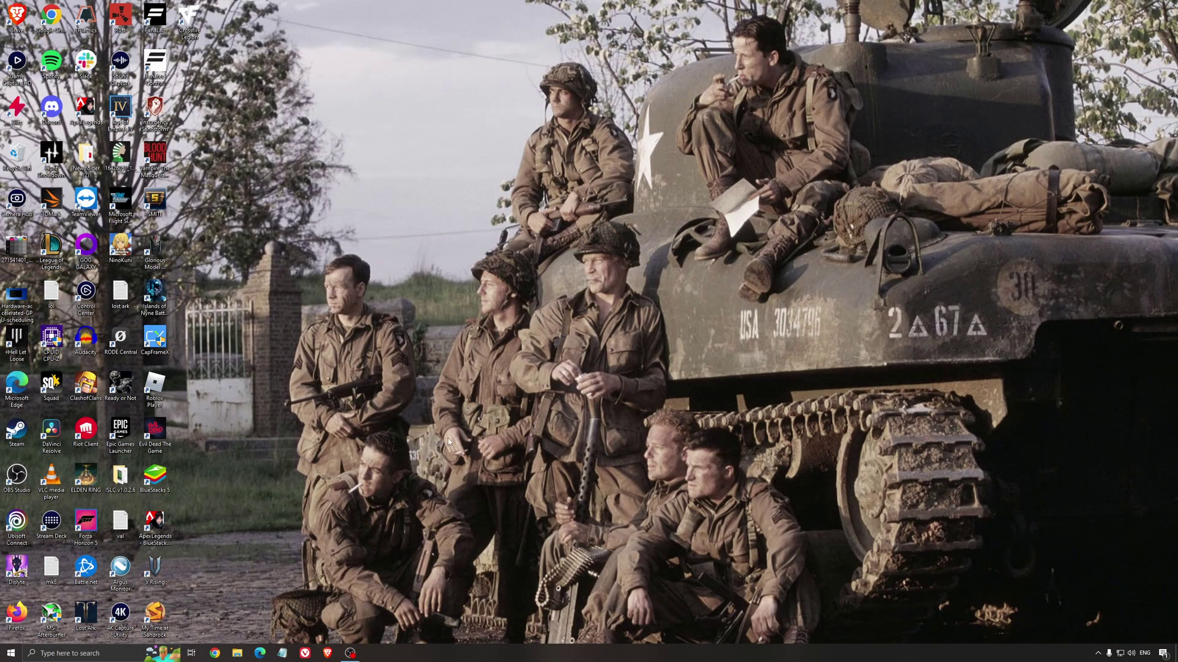
# Find and open the Windows Game Mode settings
pyautogui.click(103, 654)
pyautogui.write('ga')
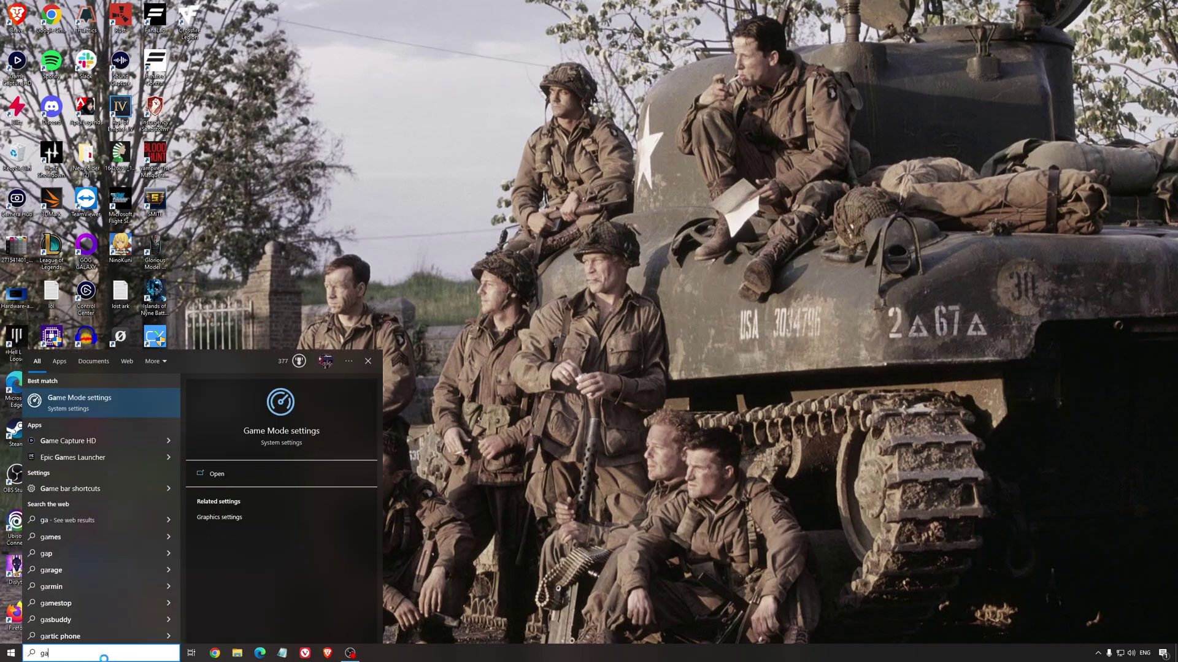
pyautogui.write('me mode')
pyautogui.press('Return')
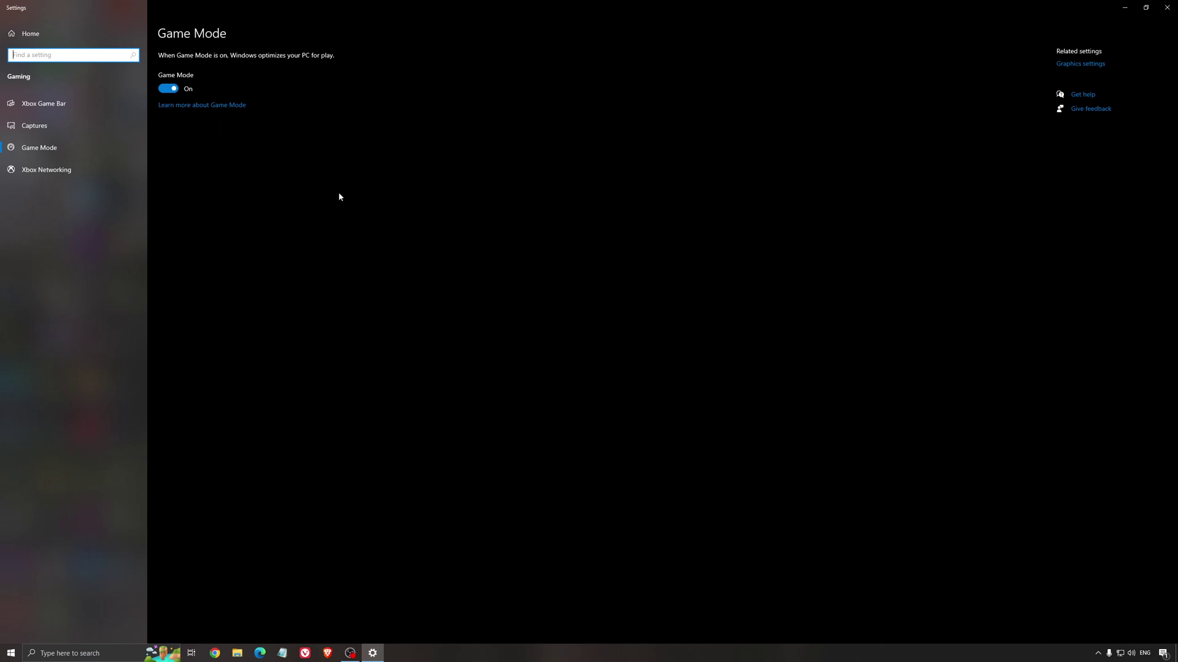
# Review the Xbox Game Bar and Captures settings, and close the settings and the GPU scheduling image
pyautogui.click(77, 108)
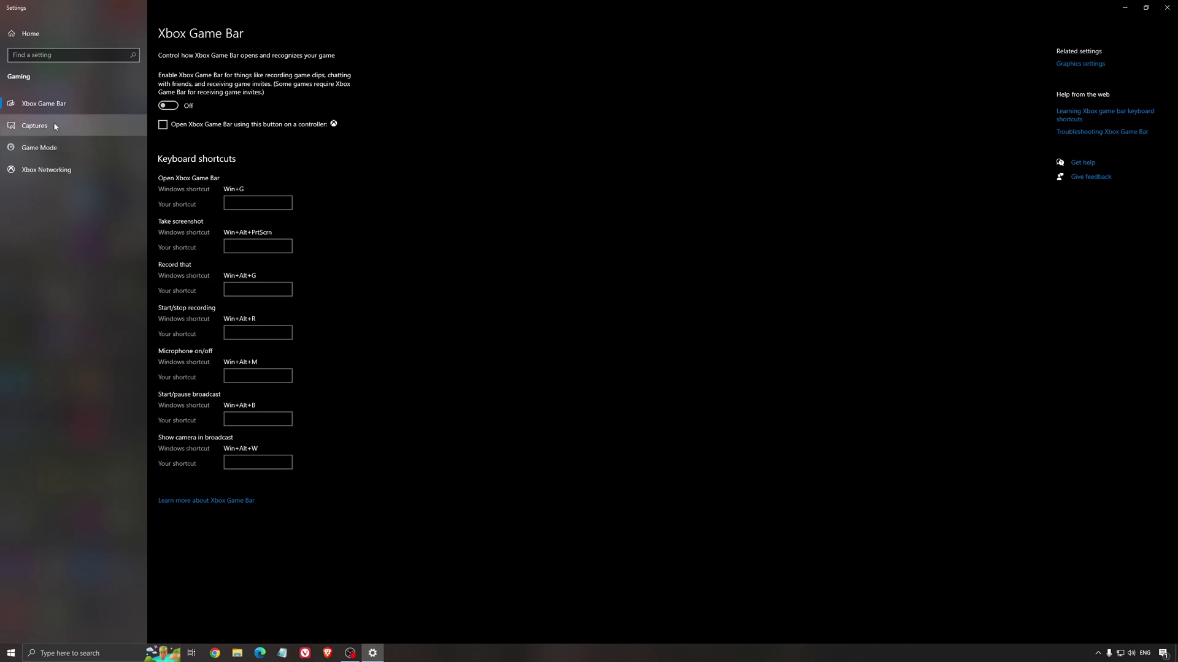
pyautogui.click(92, 125)
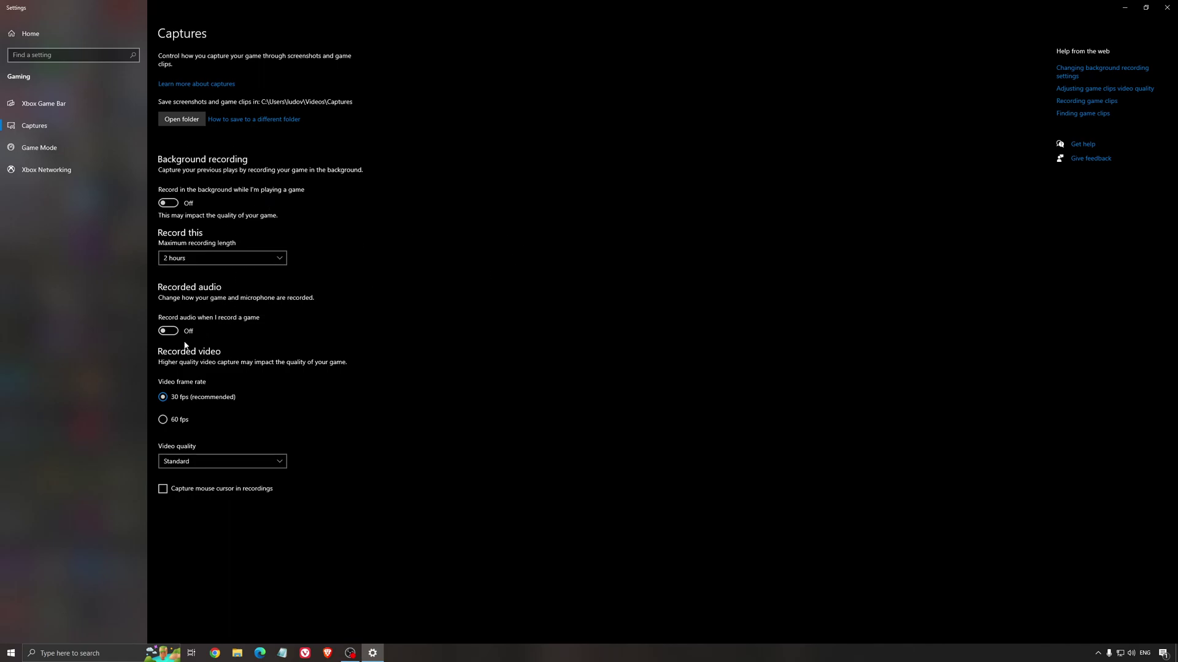
pyautogui.click(1167, 6)
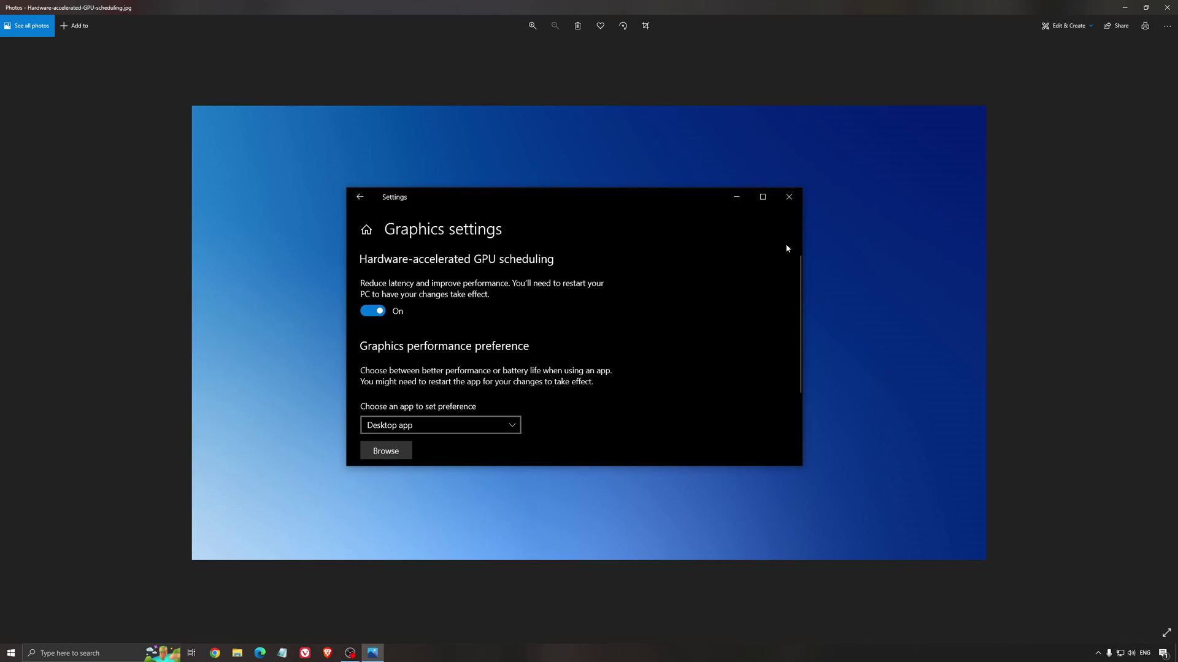
pyautogui.click(1166, 8)
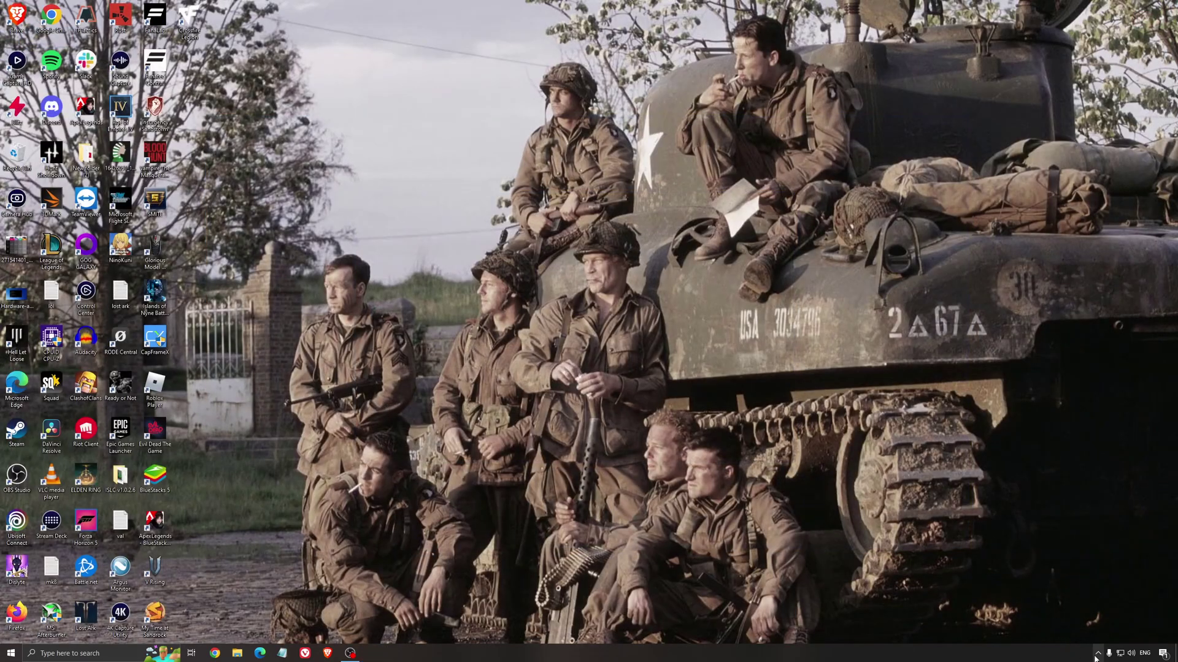
# Switch to AMD Software and check for driver updates from its home page
pyautogui.click(1098, 653)
pyautogui.click(1107, 618)
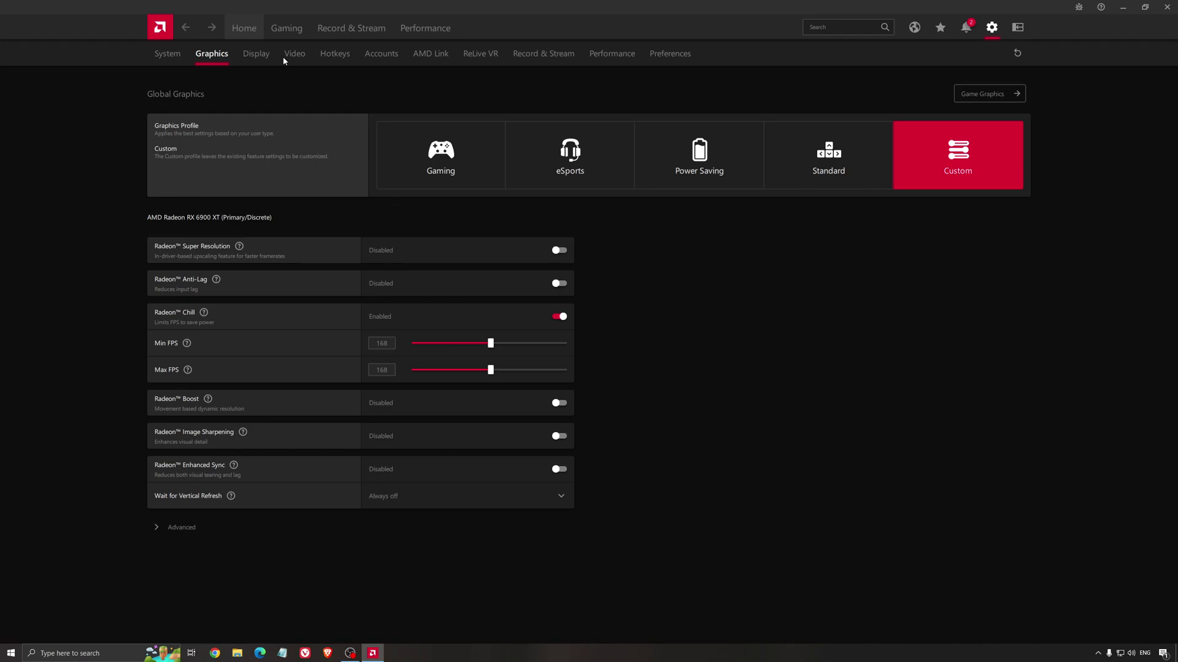
pyautogui.click(244, 28)
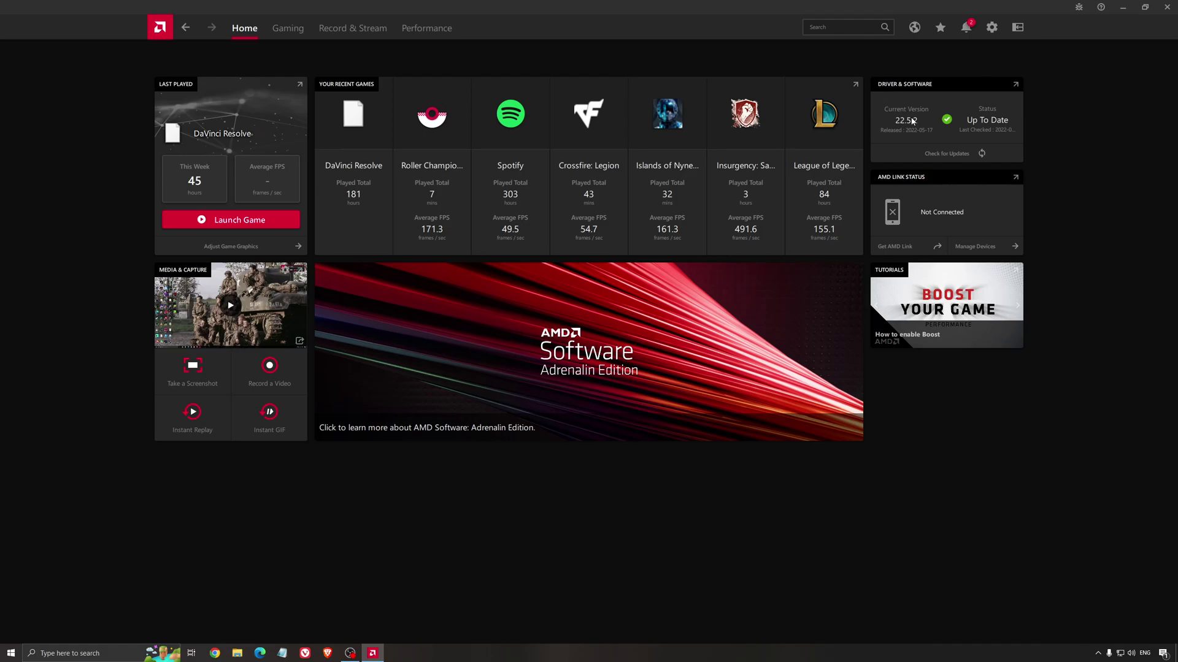
pyautogui.click(942, 158)
# Review the Global Graphics settings for the installed games, and close AMD Software
pyautogui.click(287, 28)
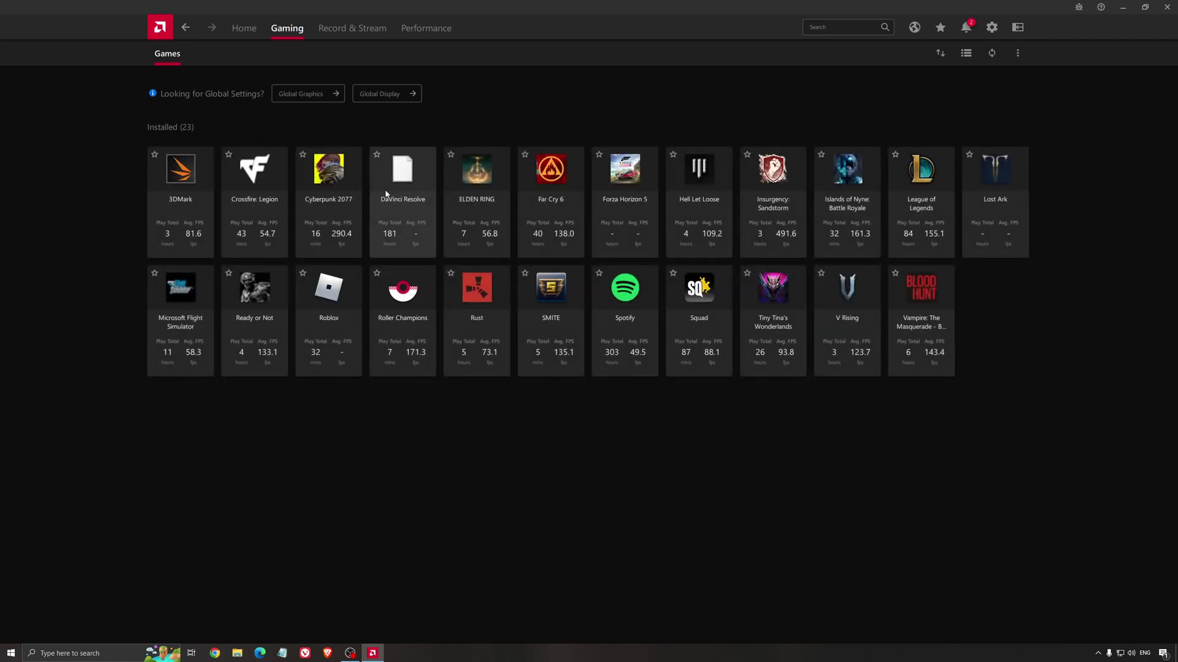
pyautogui.click(306, 93)
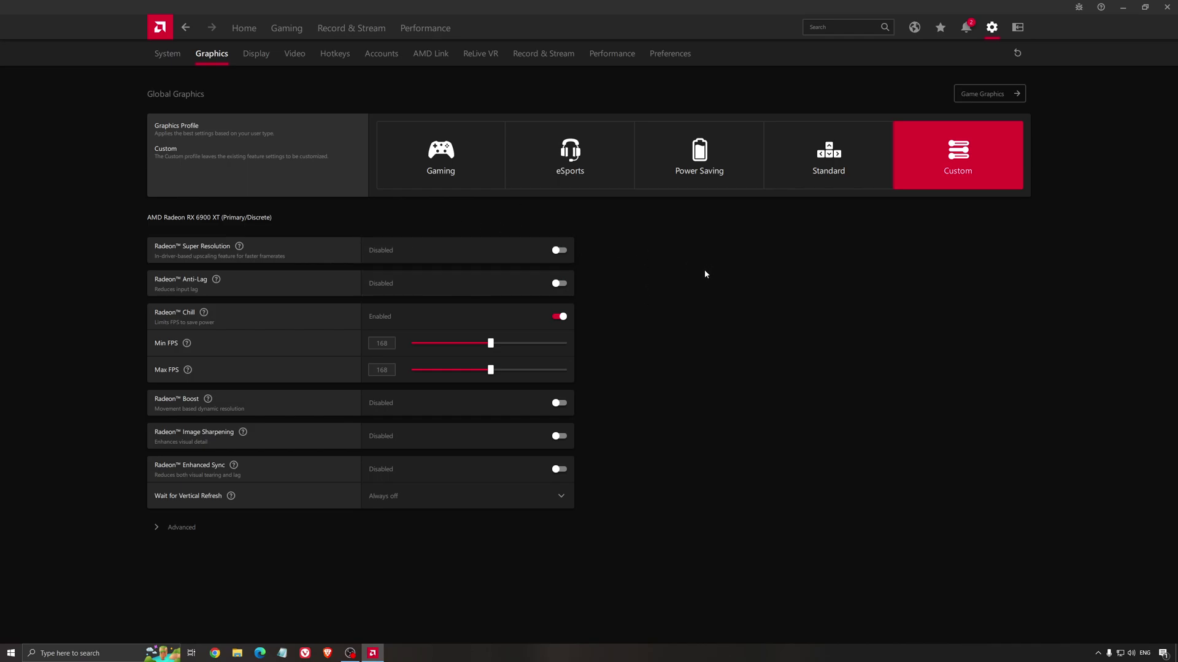
pyautogui.click(1166, 7)
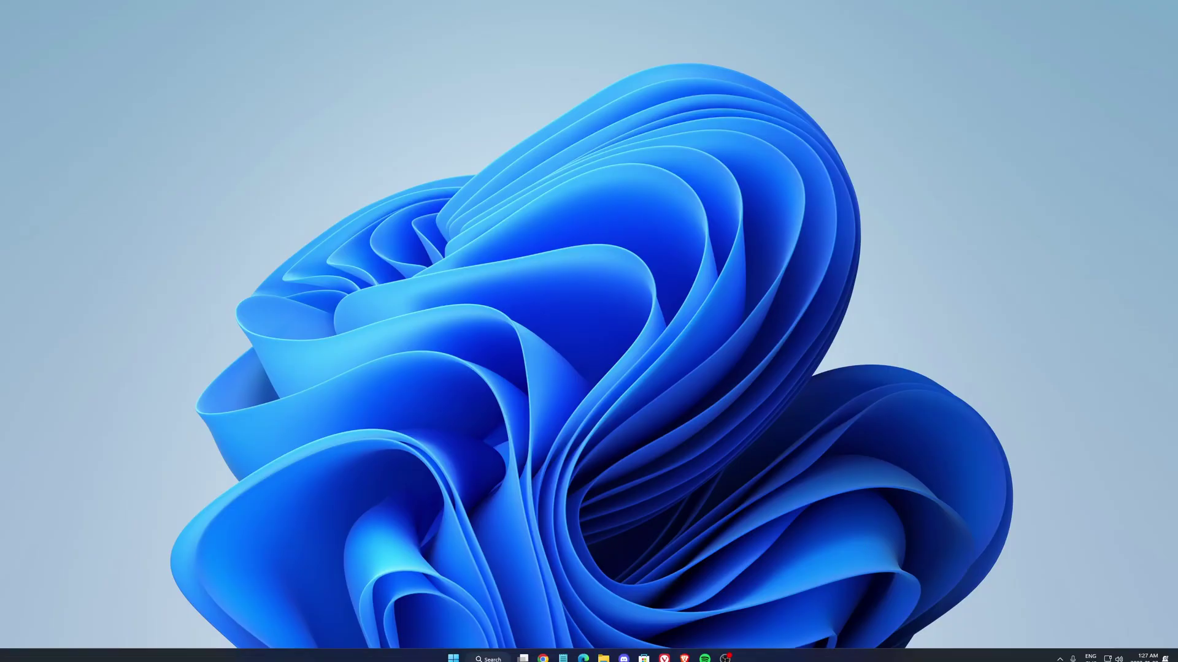
# Switch to NVIDIA Control Panel and examine the global 3D settings, including Low Latency Mode
pyautogui.click(1060, 651)
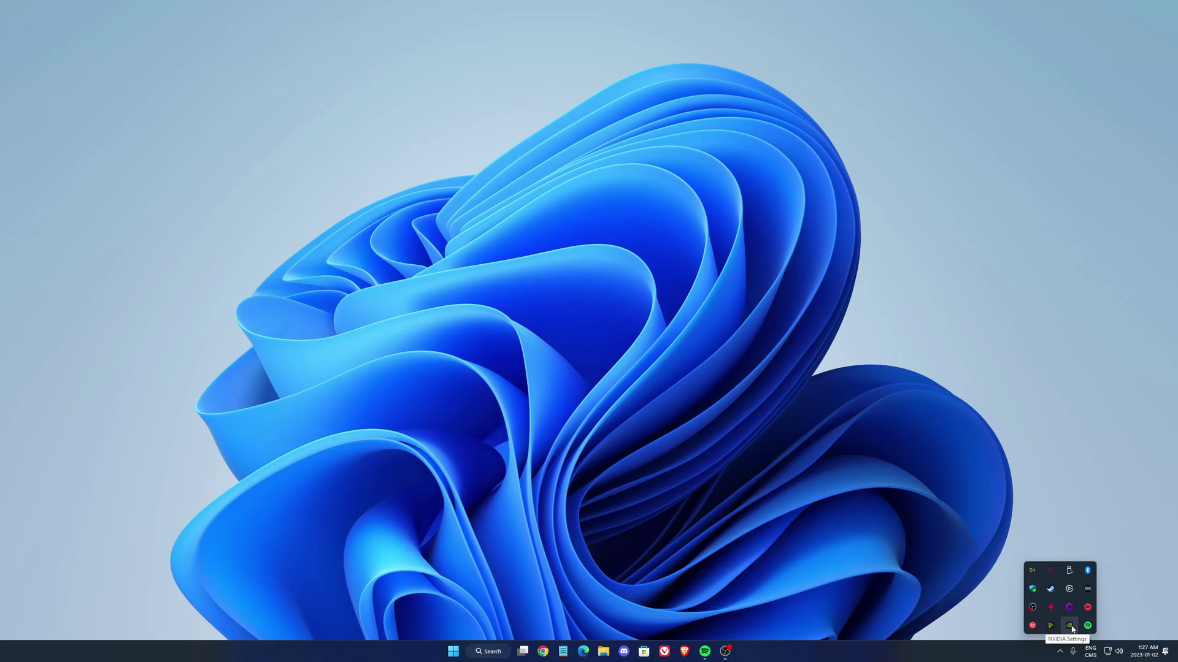
pyautogui.click(1069, 626)
pyautogui.click(1091, 594)
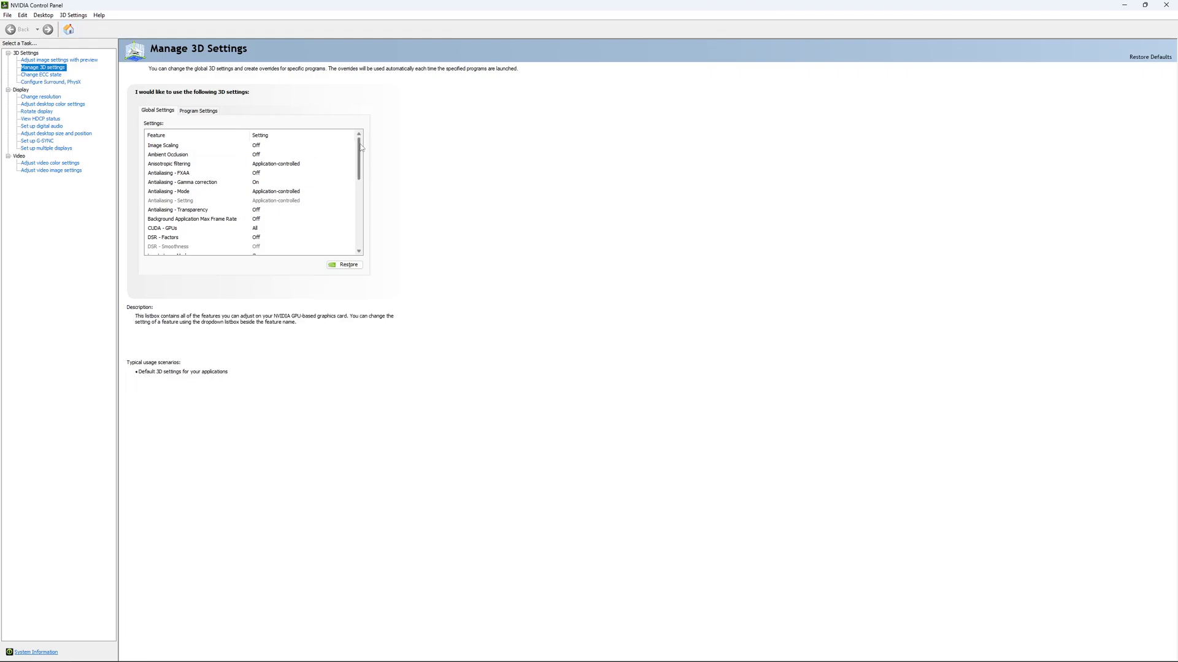
pyautogui.moveTo(360, 147); pyautogui.dragTo(362, 176)
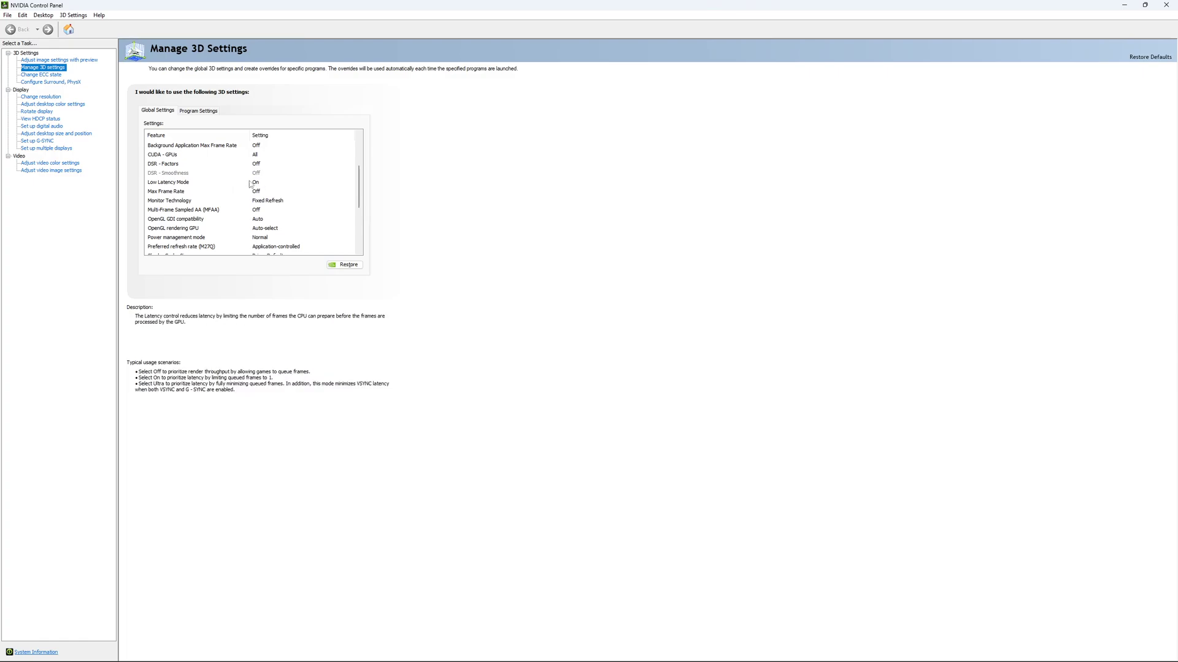
pyautogui.moveTo(359, 176); pyautogui.dragTo(356, 182)
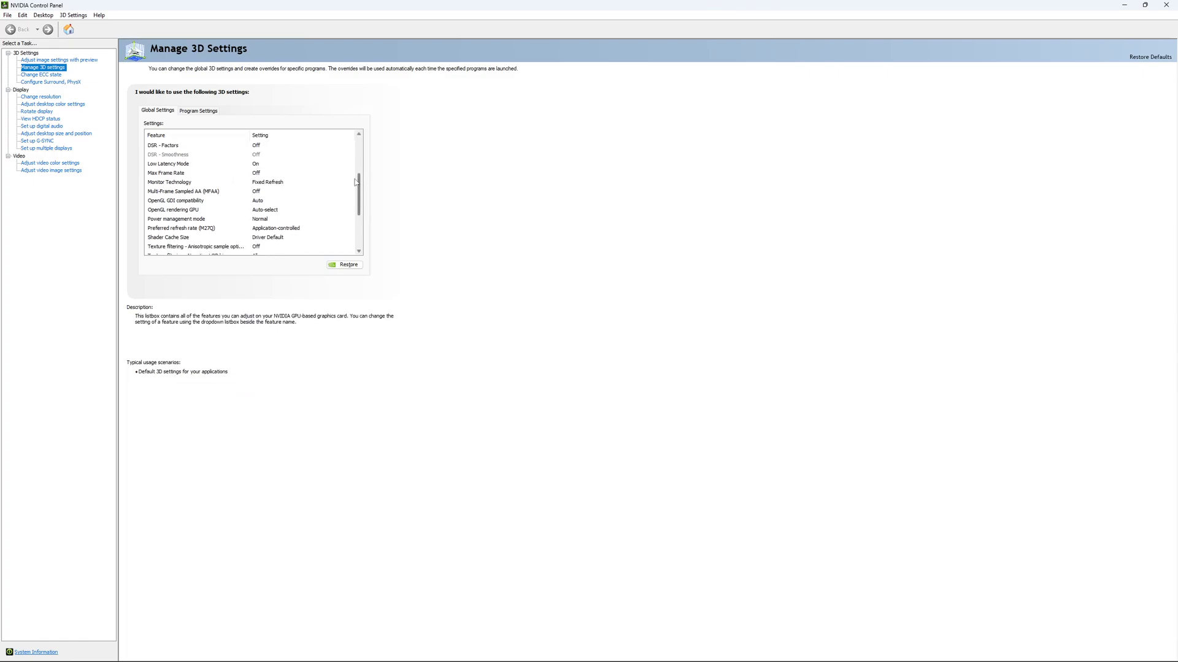
# Try a Max Frame Rate limit of 167 FPS in the global 3D settings, and switch it back to Off
pyautogui.click(252, 175)
pyautogui.click(252, 174)
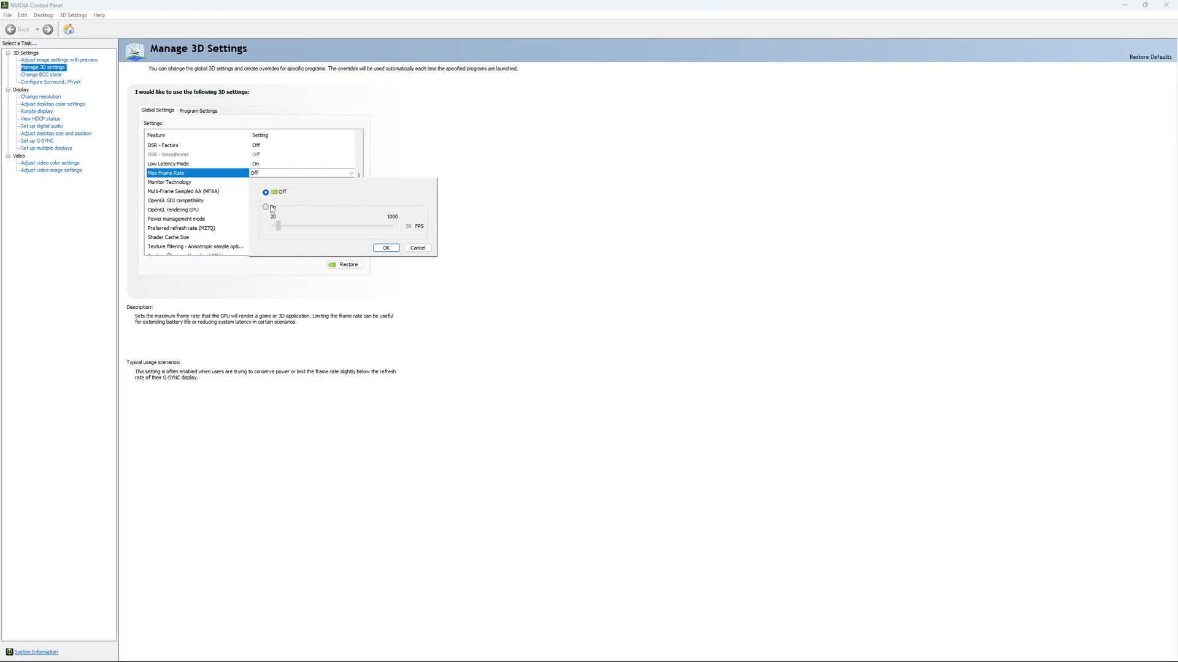
pyautogui.click(266, 208)
pyautogui.moveTo(287, 230); pyautogui.dragTo(295, 236)
pyautogui.moveTo(294, 233); pyautogui.dragTo(295, 233)
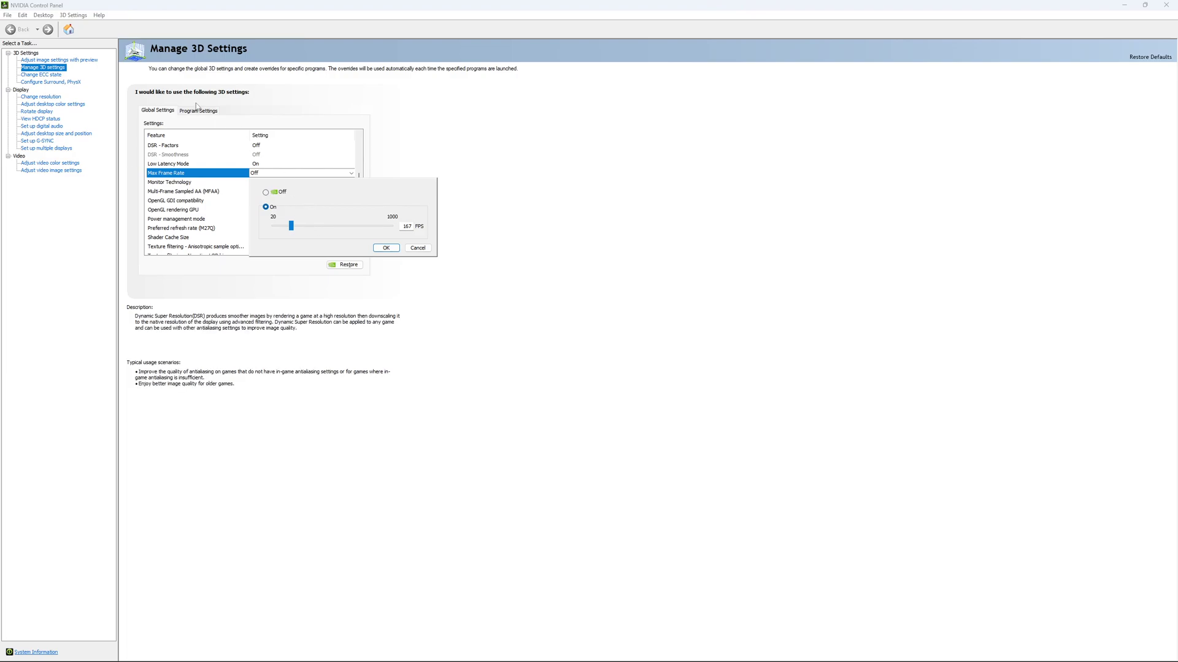
pyautogui.click(265, 193)
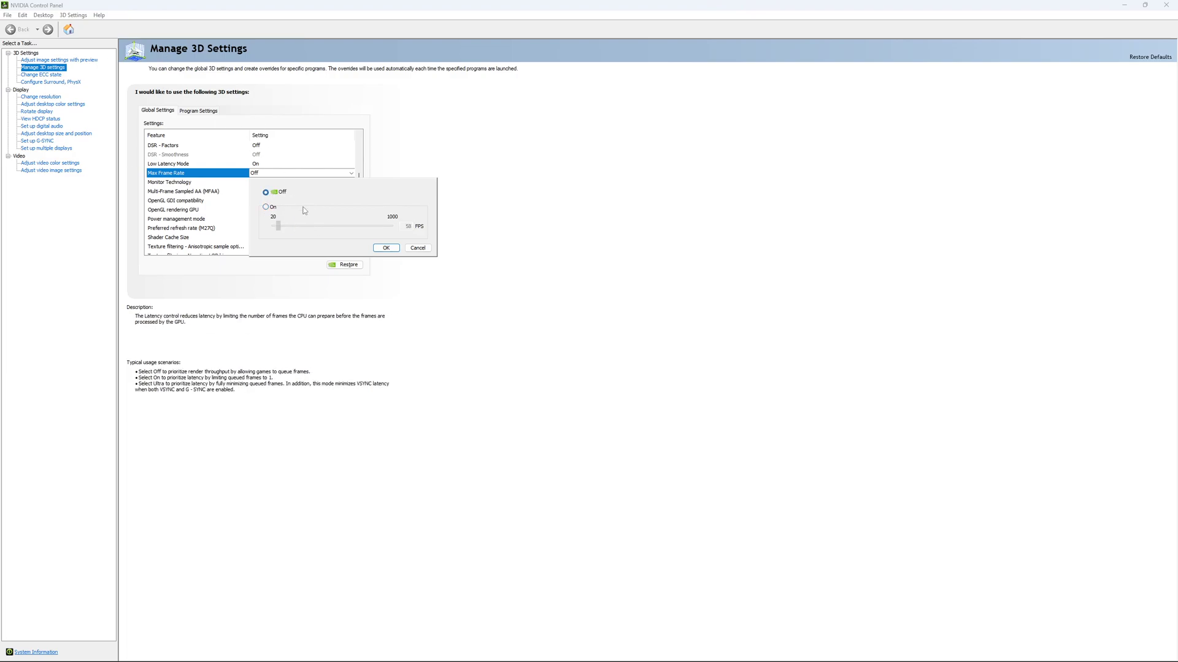
pyautogui.click(386, 247)
# Review the power management and remaining global 3D settings, and check the GPU's ECC state
pyautogui.moveTo(362, 184); pyautogui.dragTo(365, 209)
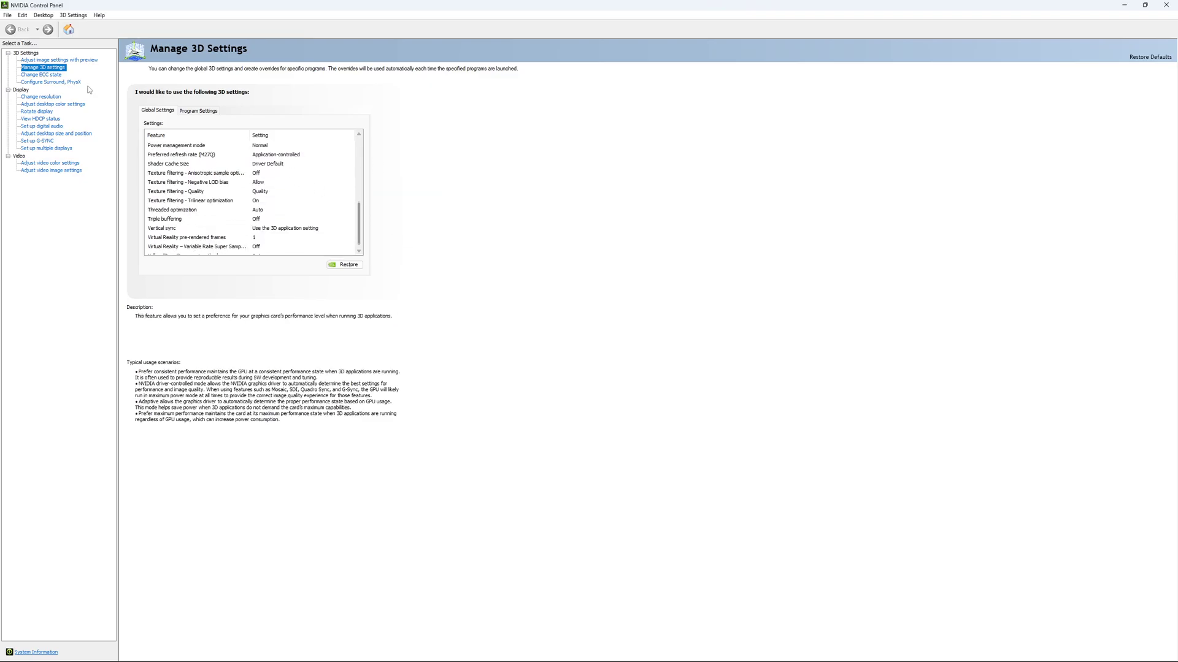
pyautogui.click(41, 74)
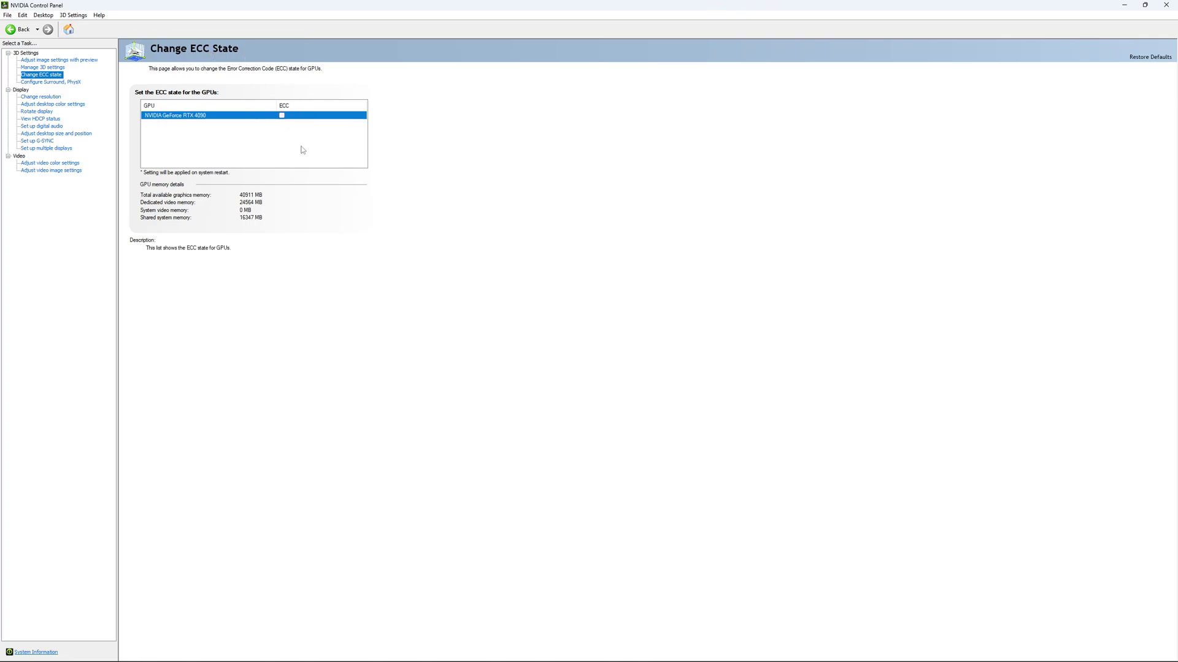
# Examine the refresh rates available for the main display's native resolution, and go to the G-SYNC setup
pyautogui.click(33, 97)
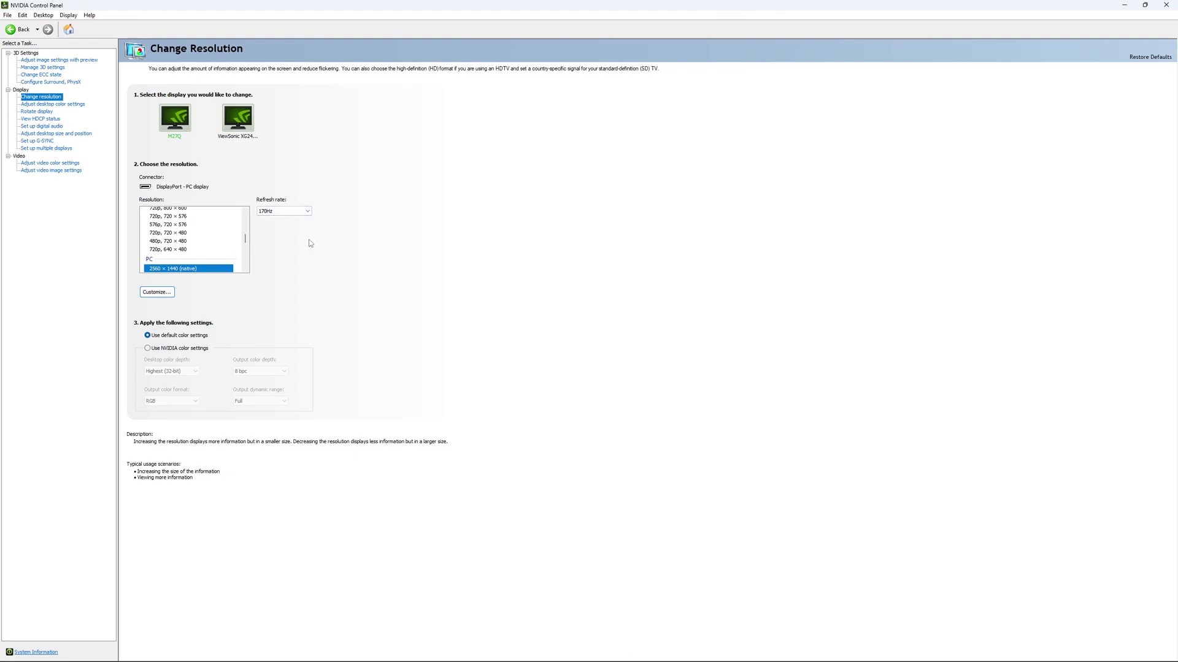
pyautogui.click(290, 213)
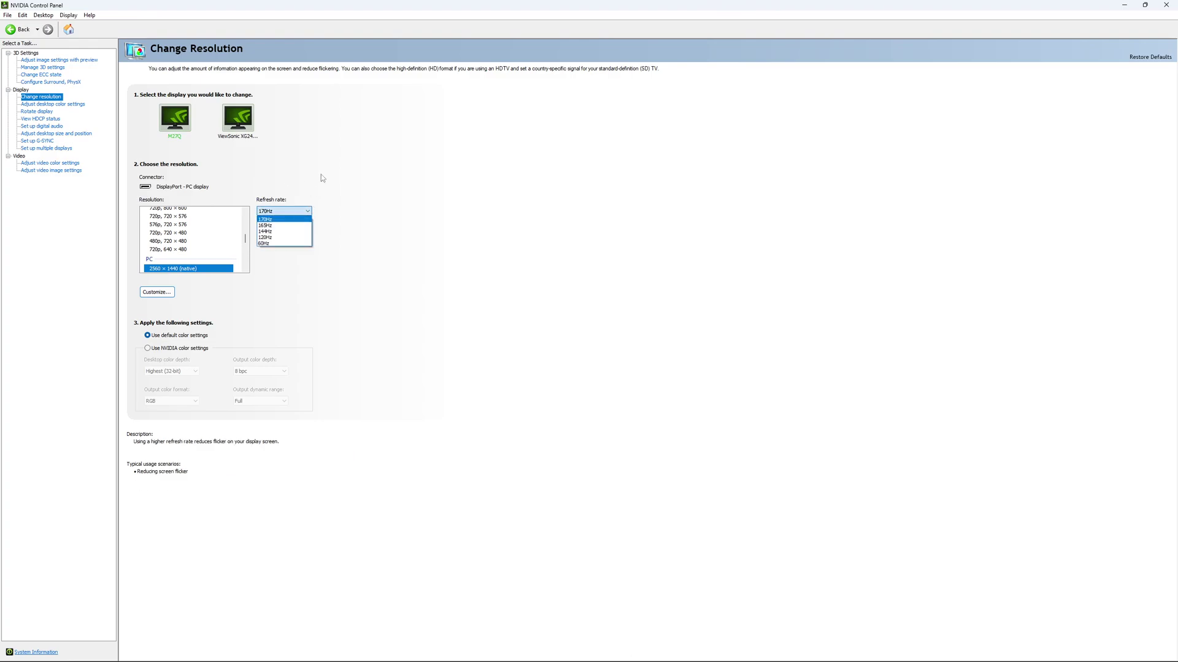
pyautogui.click(284, 185)
pyautogui.click(292, 213)
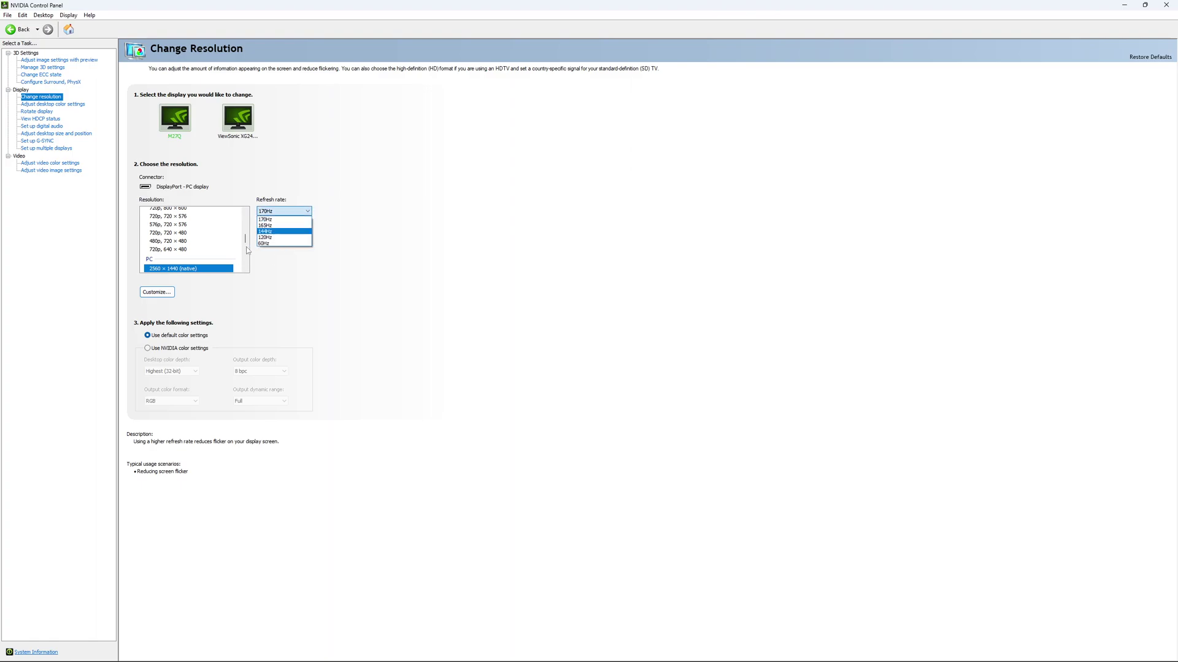
pyautogui.click(280, 247)
pyautogui.click(286, 212)
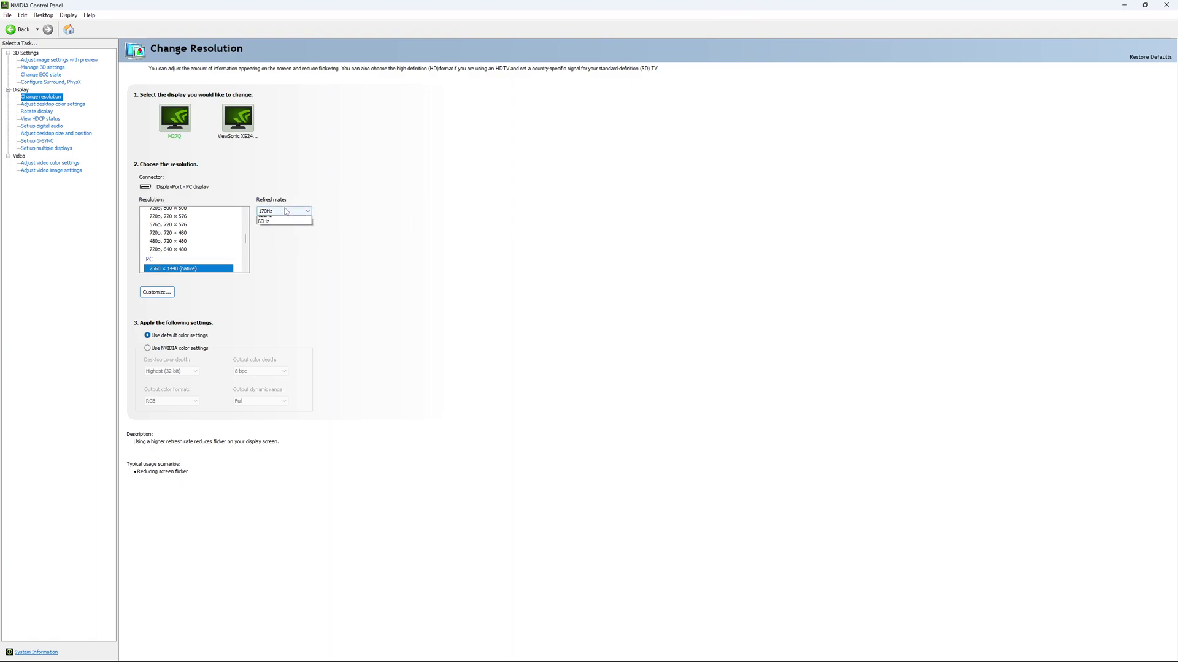
pyautogui.click(327, 225)
pyautogui.click(40, 142)
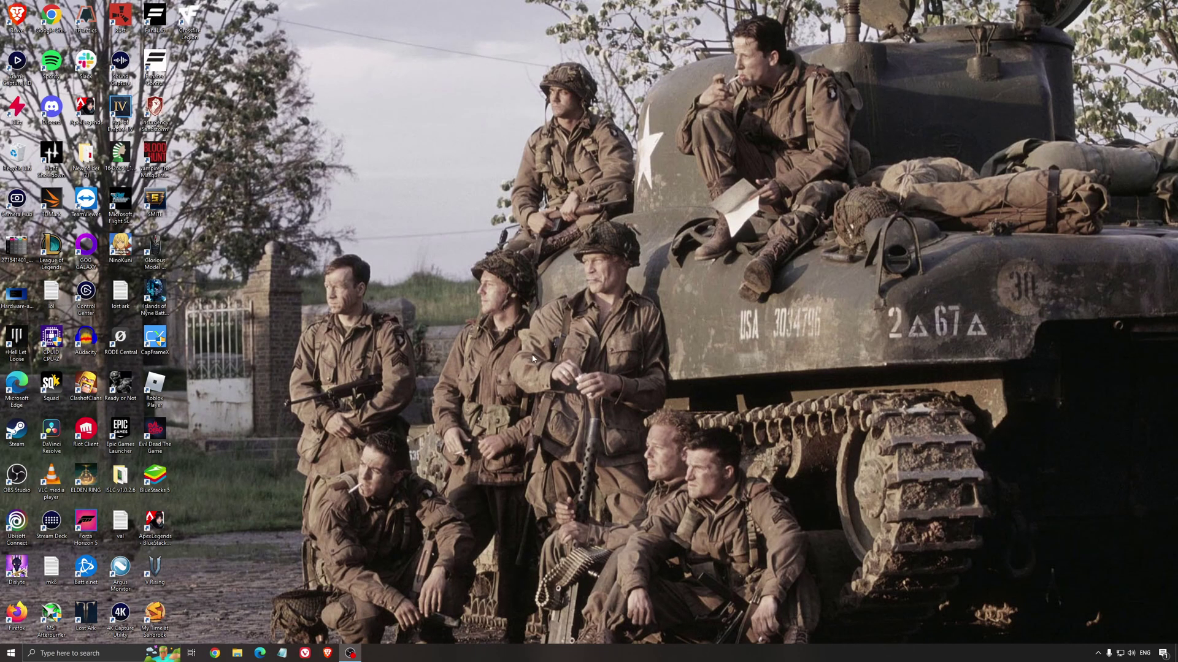
# Open Intelligent standby list cleaner from the ISLC v1.0.2.6 desktop folder, start its memory monitoring and close its window
pyautogui.doubleClick(121, 475)
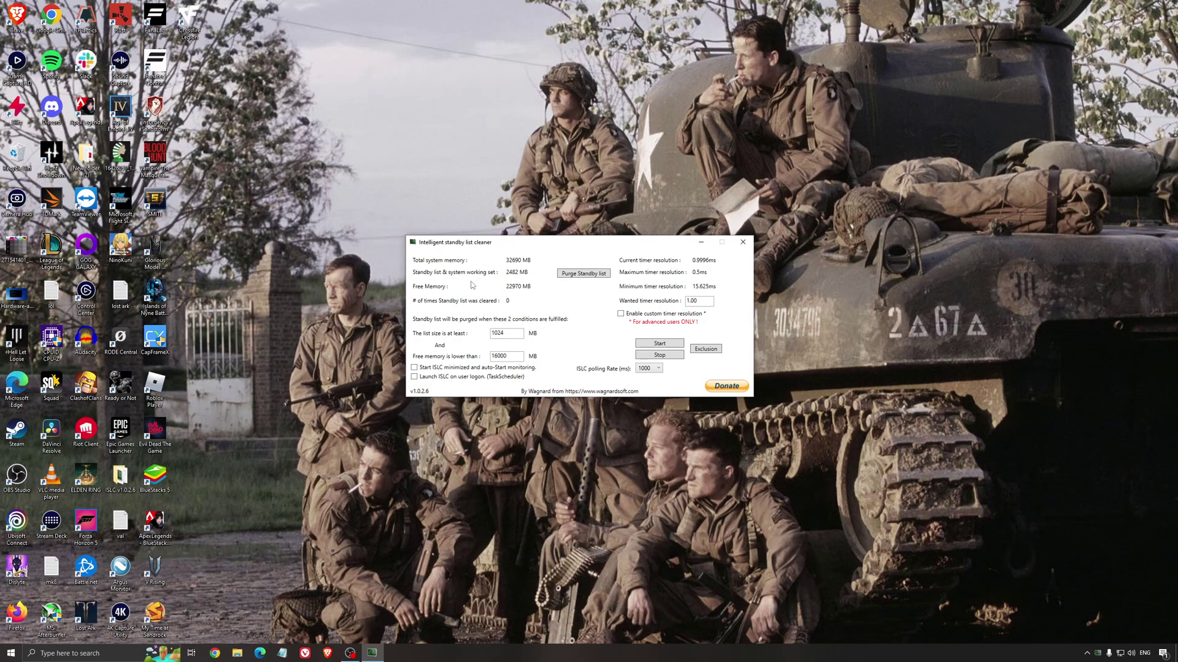
pyautogui.moveTo(496, 247); pyautogui.dragTo(491, 252)
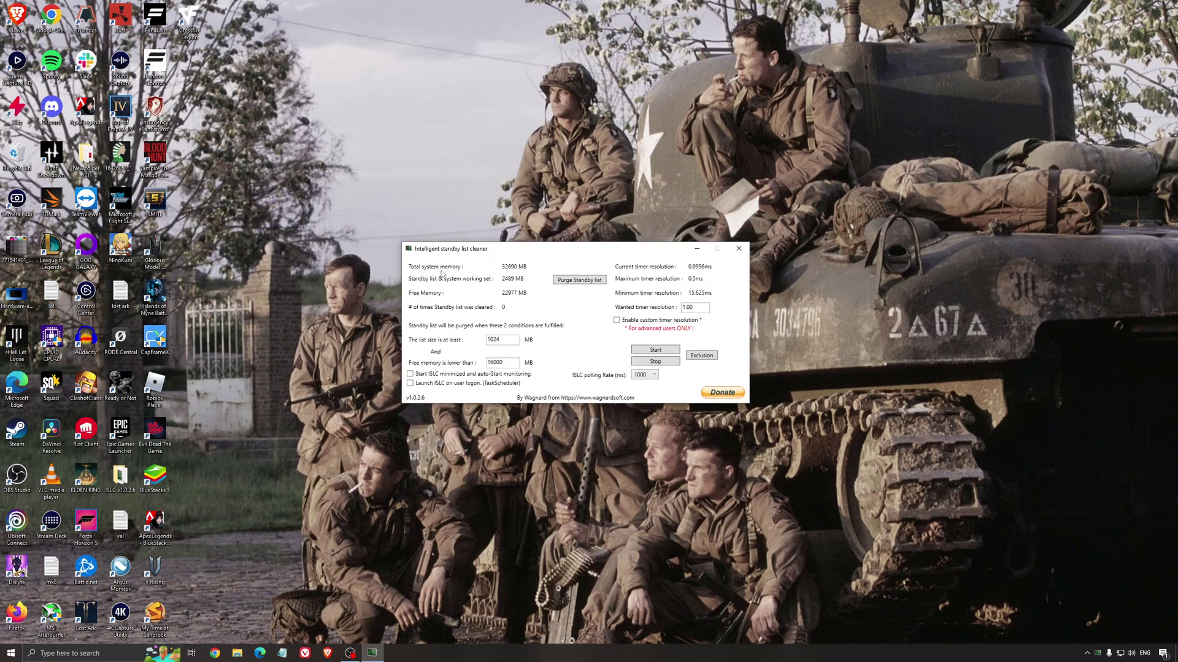
pyautogui.doubleClick(513, 363)
pyautogui.click(650, 349)
pyautogui.moveTo(623, 248); pyautogui.dragTo(663, 247)
pyautogui.click(736, 249)
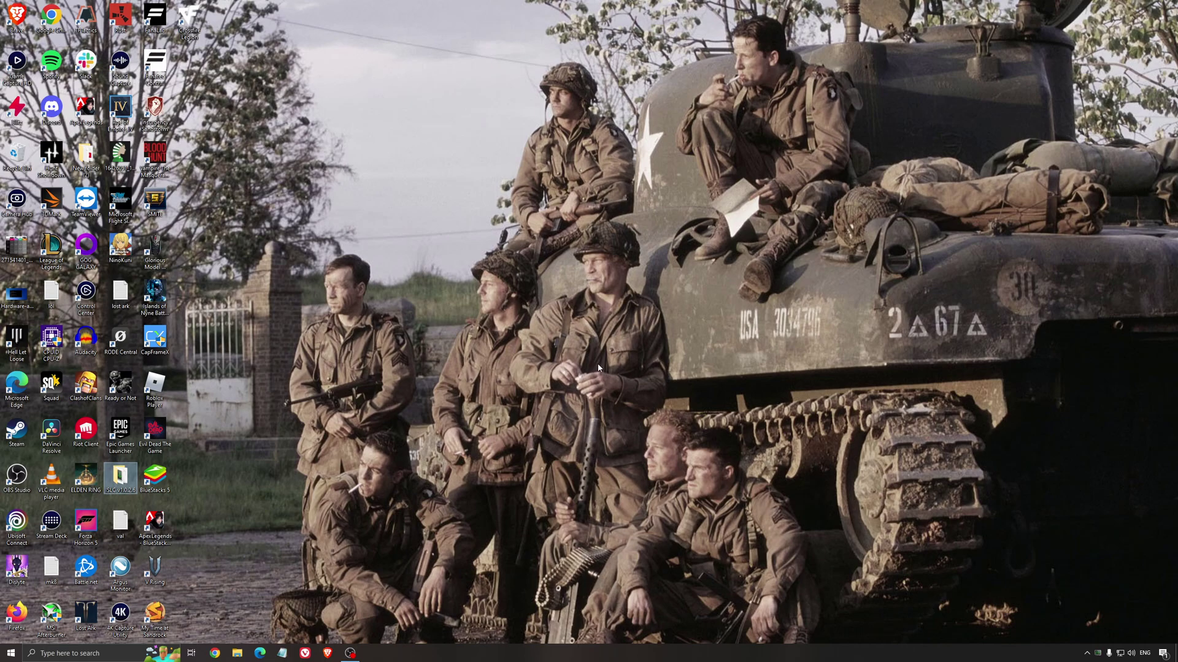
pyautogui.click(571, 340)
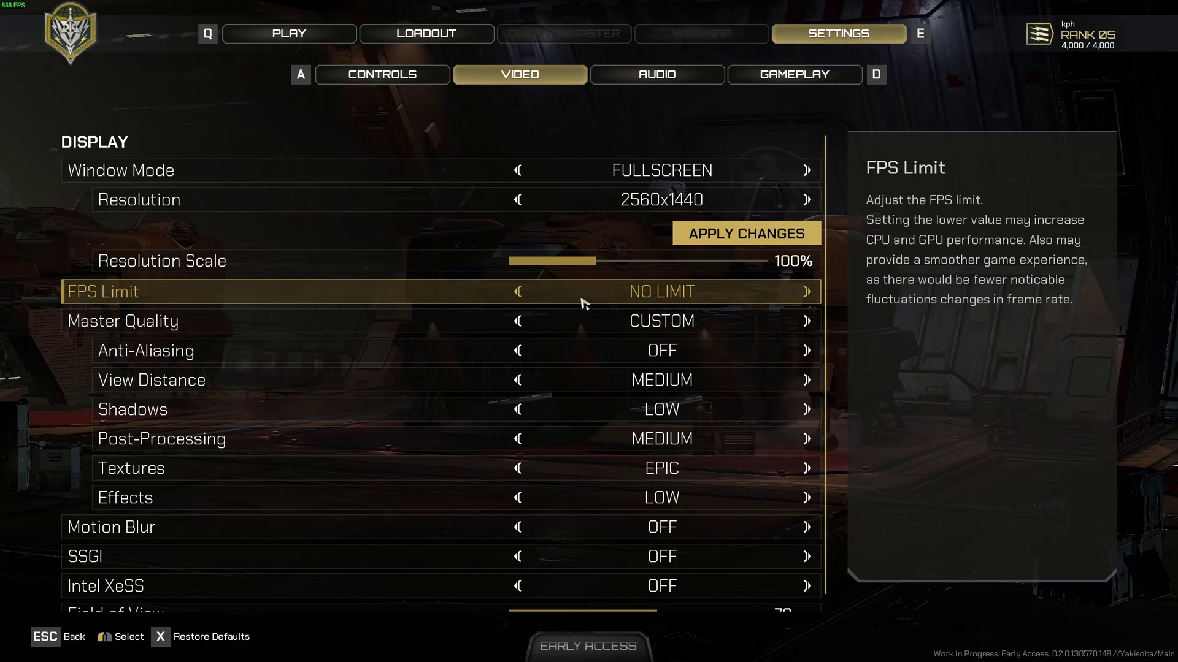
# Try higher Anti-Aliasing levels in the game's video settings, and set the option back to Off
pyautogui.scroll(-1, 552, 307)
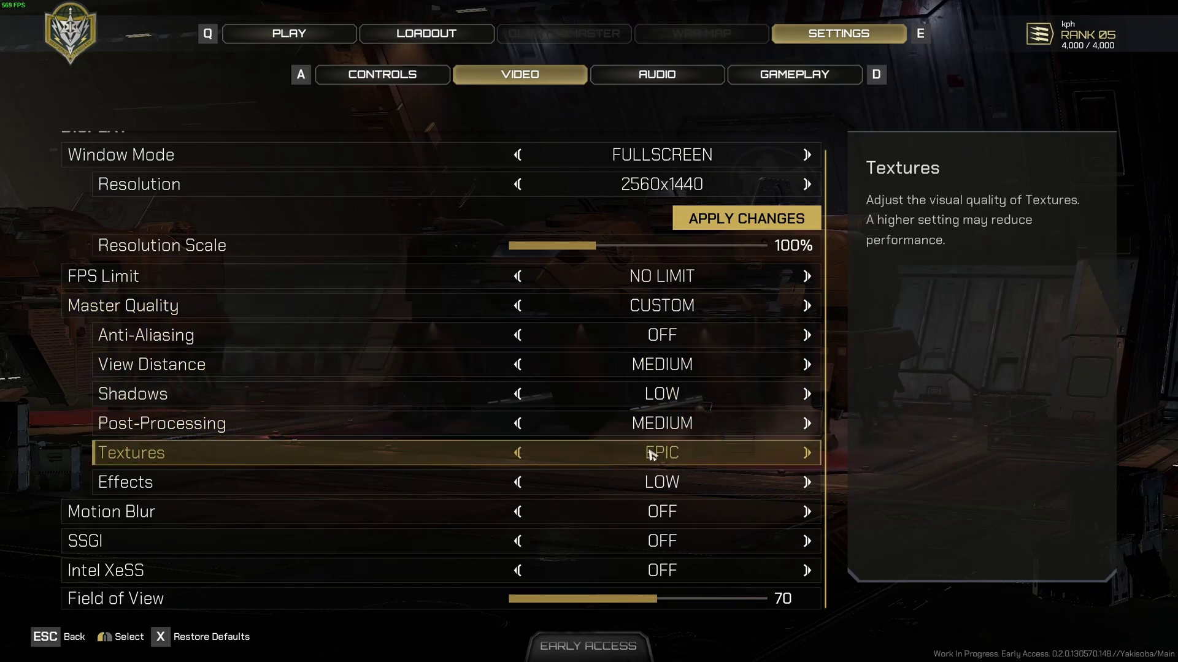
pyautogui.click(807, 335)
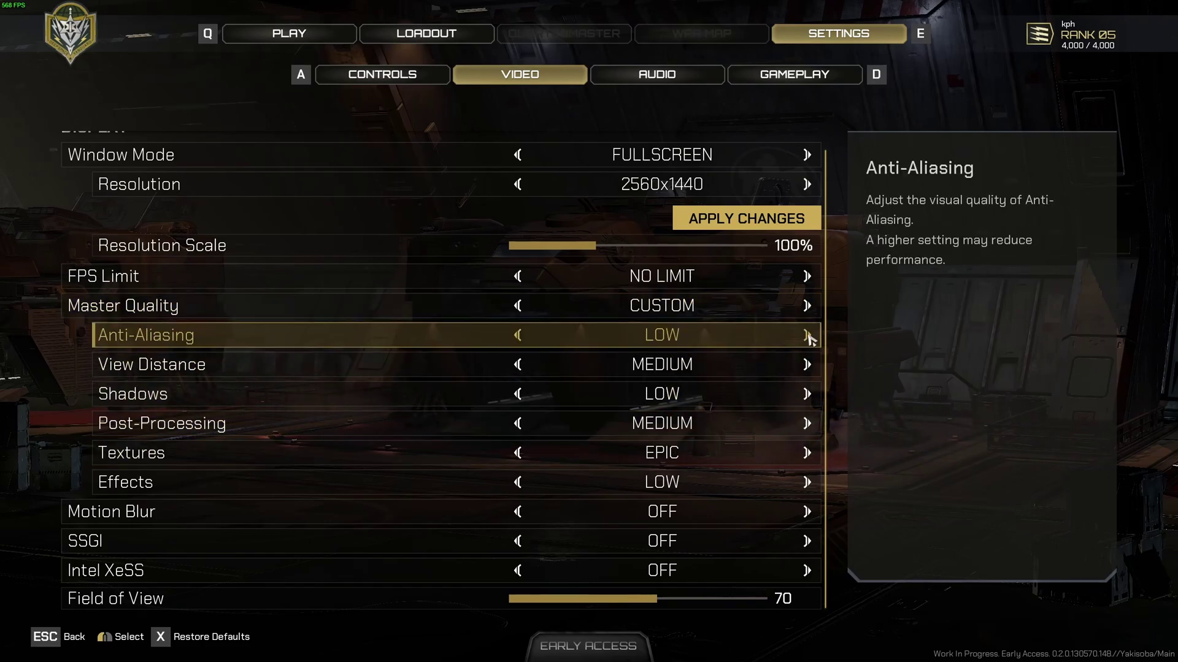
pyautogui.click(808, 337)
pyautogui.click(809, 337)
pyautogui.click(808, 337)
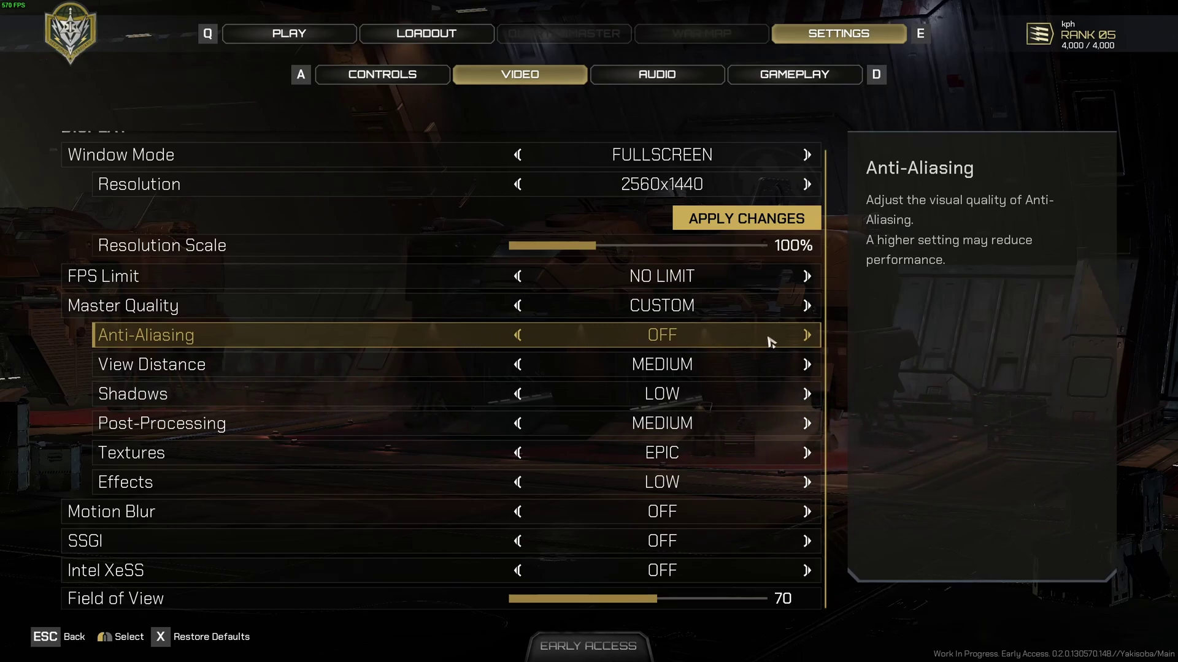
pyautogui.click(807, 335)
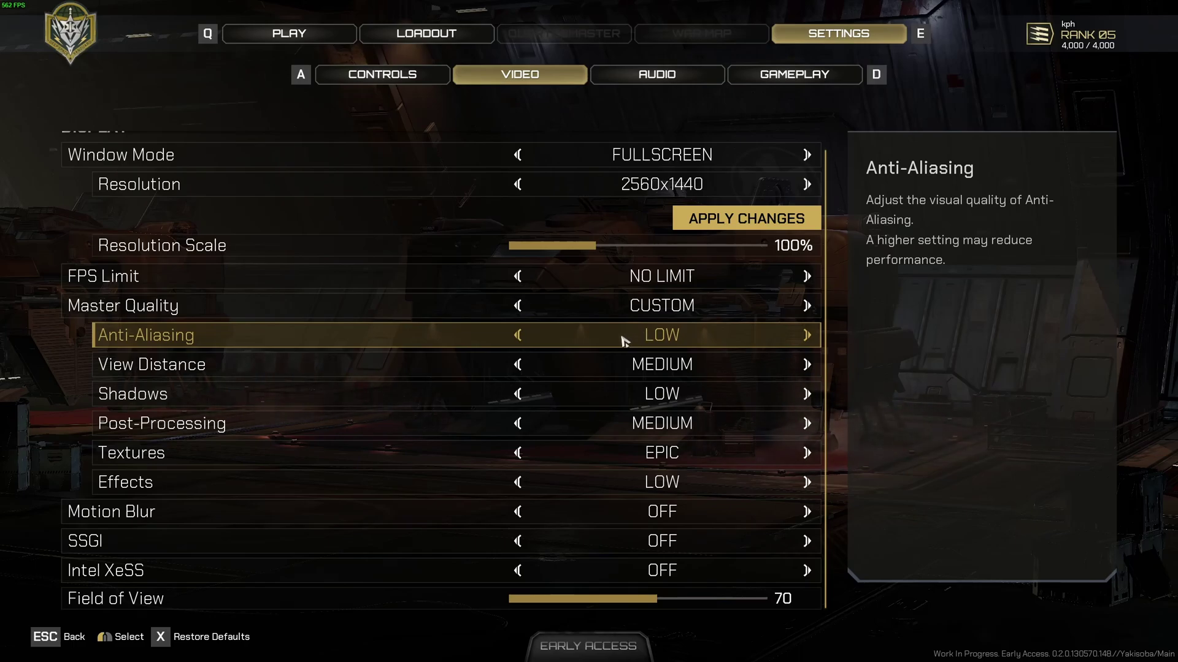
pyautogui.click(517, 336)
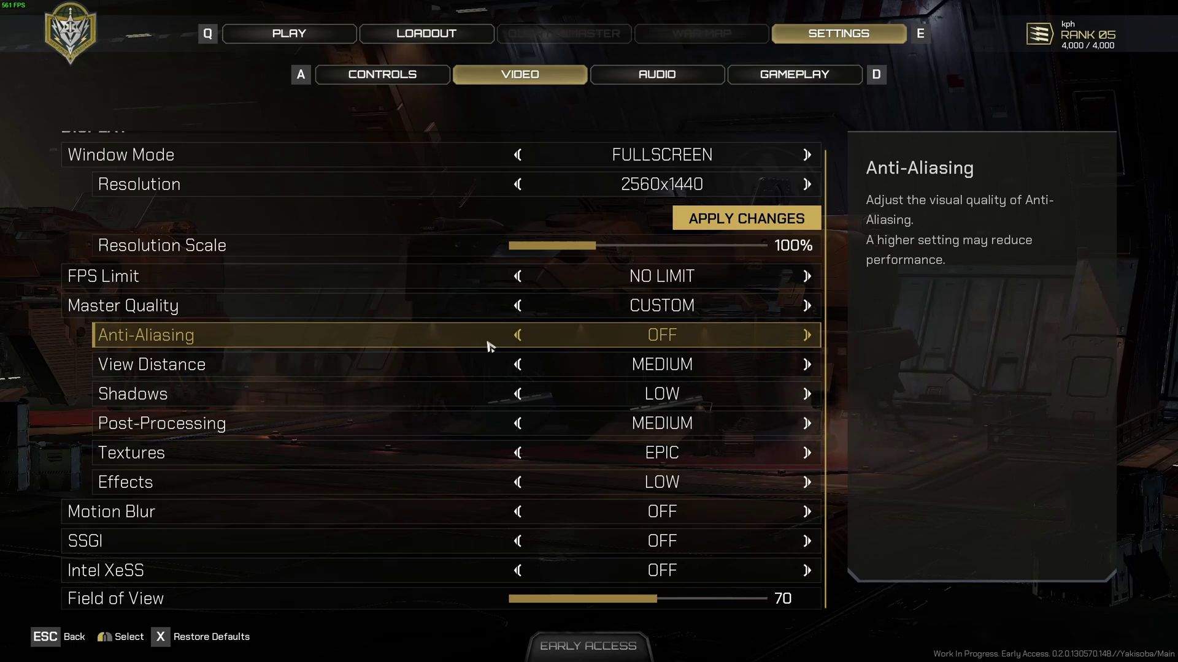
# Set View Distance to Epic in the game's video settings
pyautogui.doubleClick(806, 365)
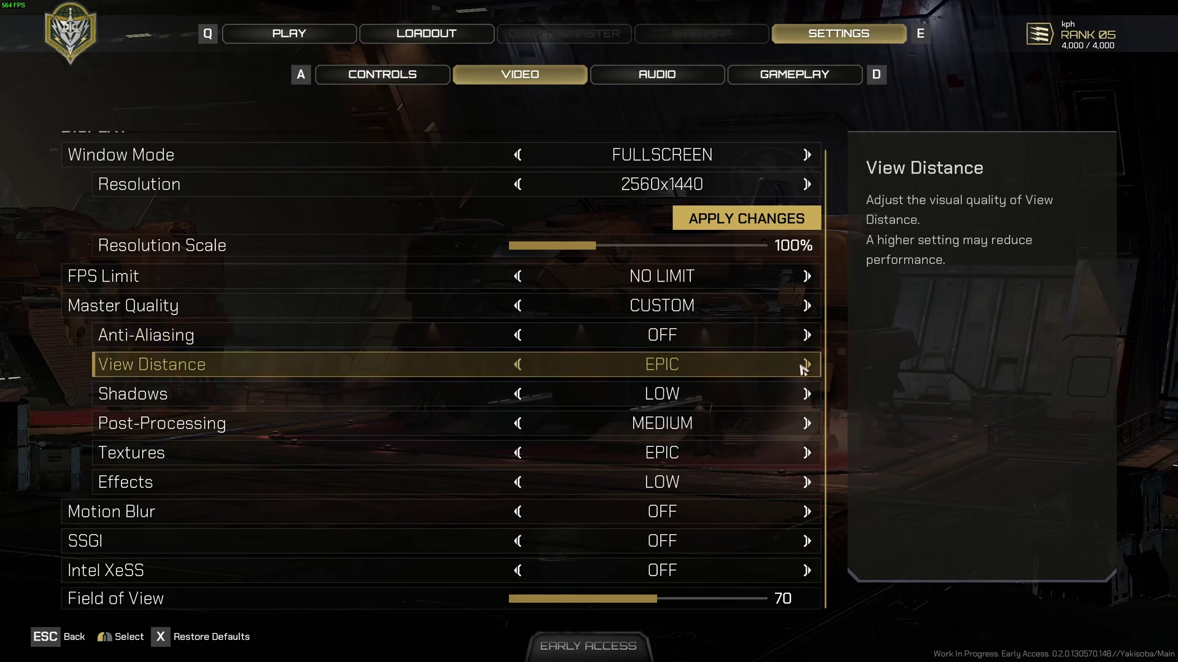
# Set View Distance to Medium in the game's video settings
pyautogui.click(805, 366)
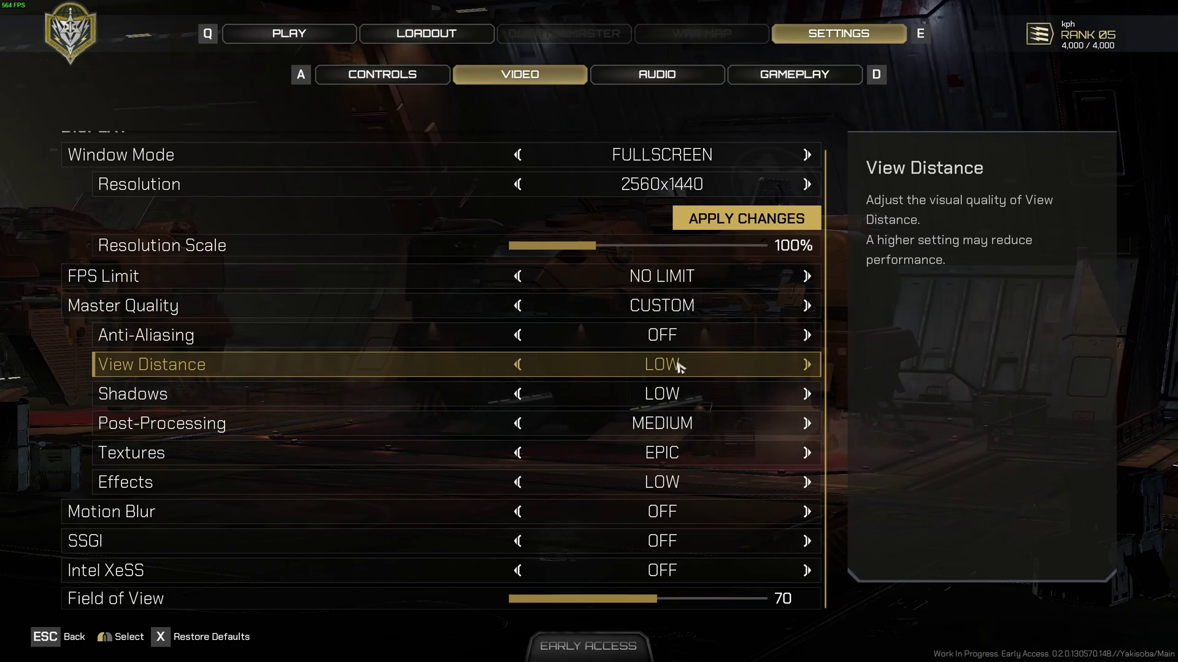
pyautogui.click(806, 366)
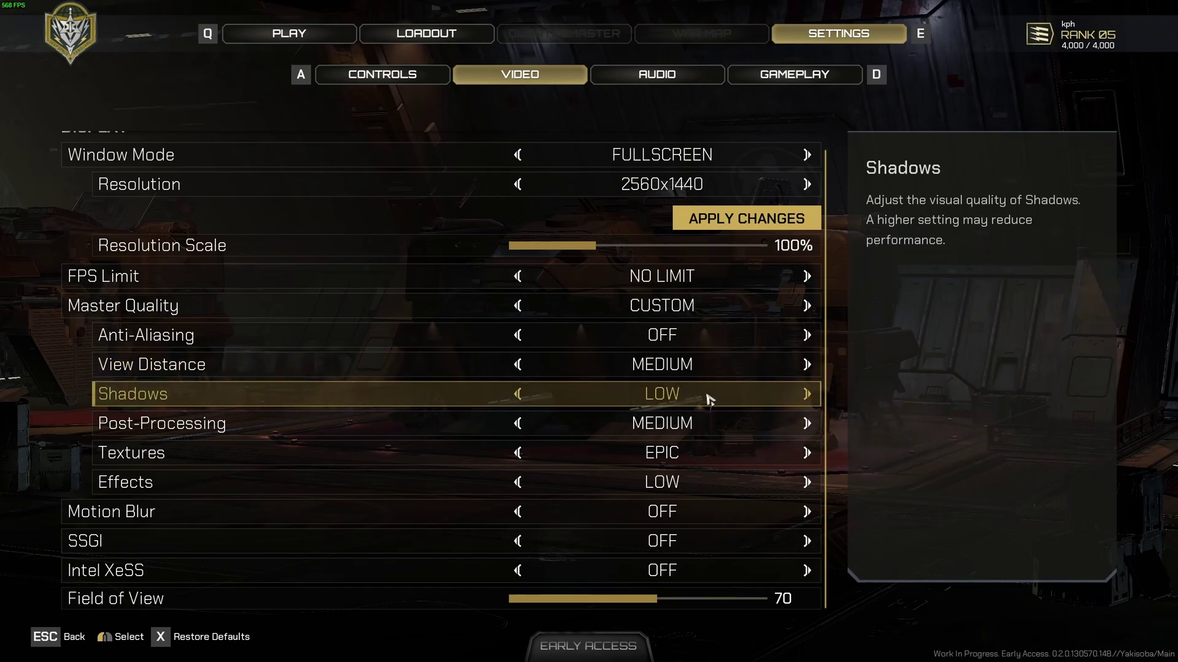
# Try higher Shadows quality levels up to Epic in the video settings, and return the option to Low
pyautogui.click(806, 396)
pyautogui.click(806, 395)
pyautogui.click(806, 395)
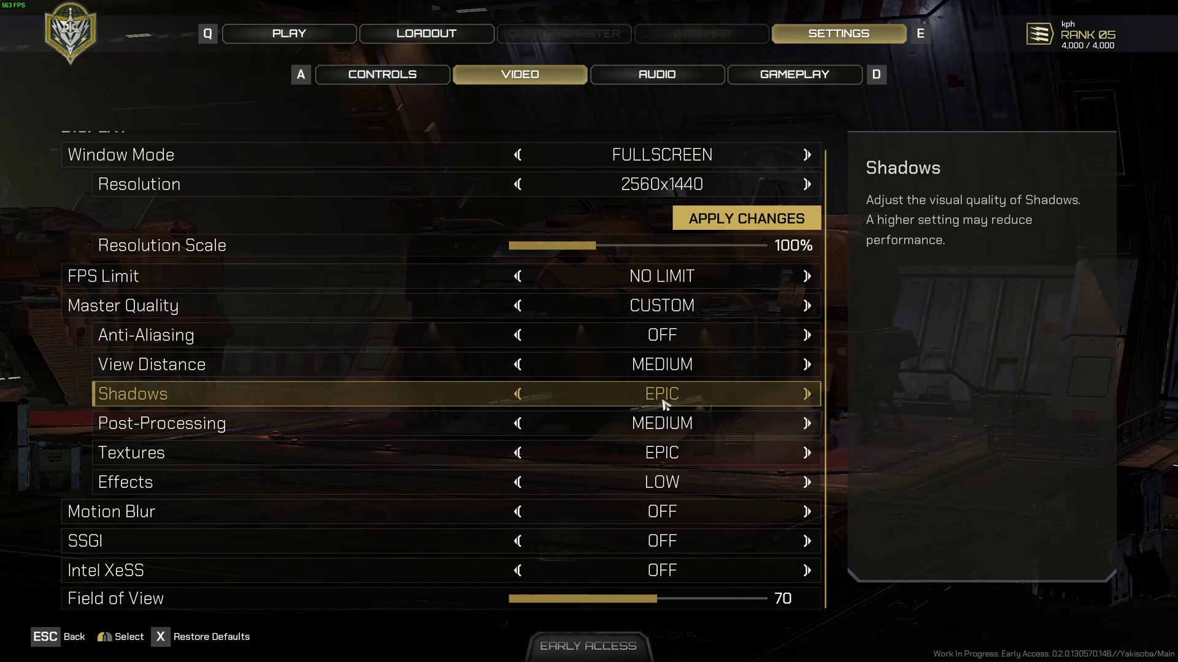
pyautogui.click(806, 396)
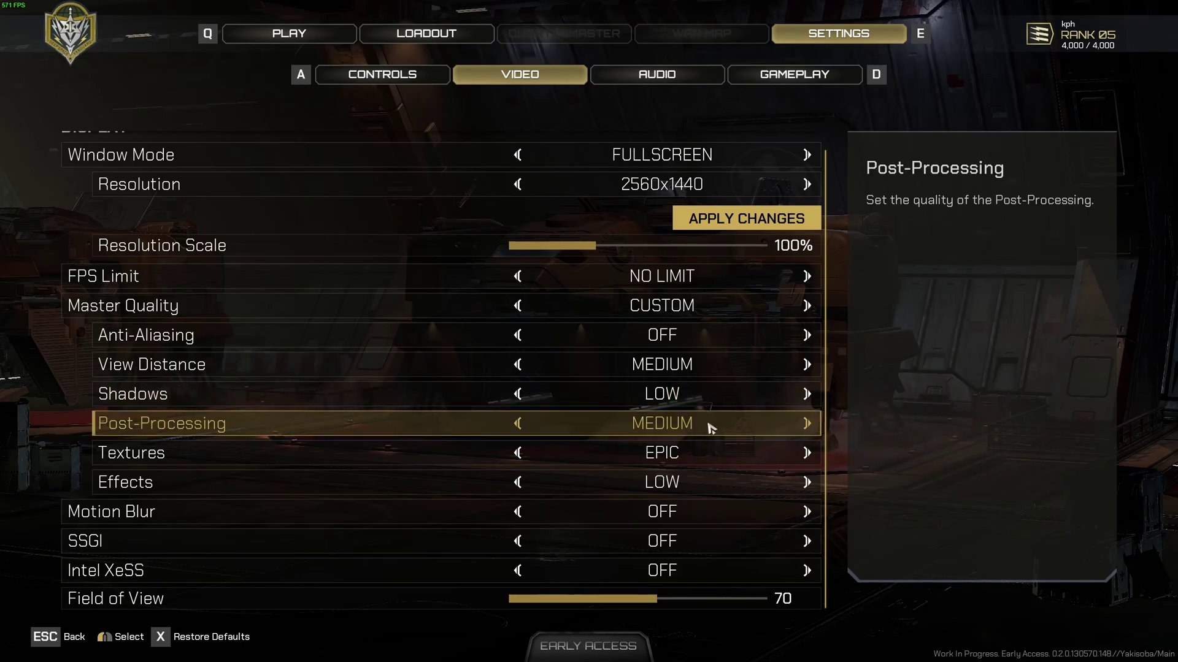
# Try the High and Low quality levels for Post-Processing, and return the option to Medium
pyautogui.click(807, 423)
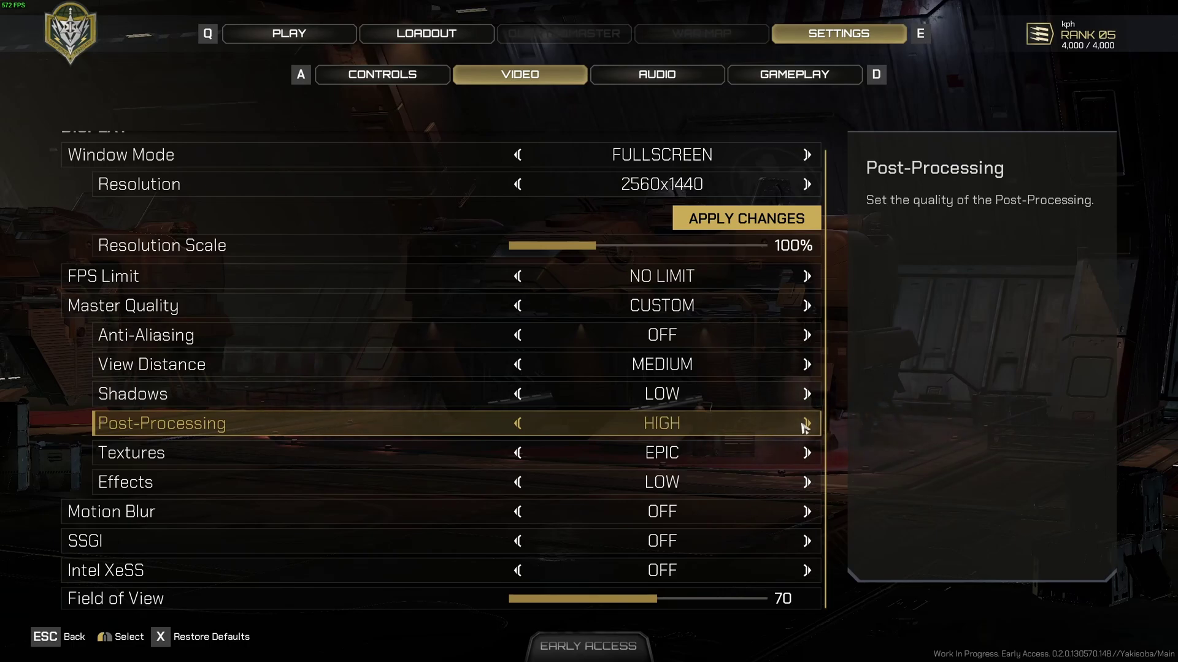
pyautogui.click(807, 423)
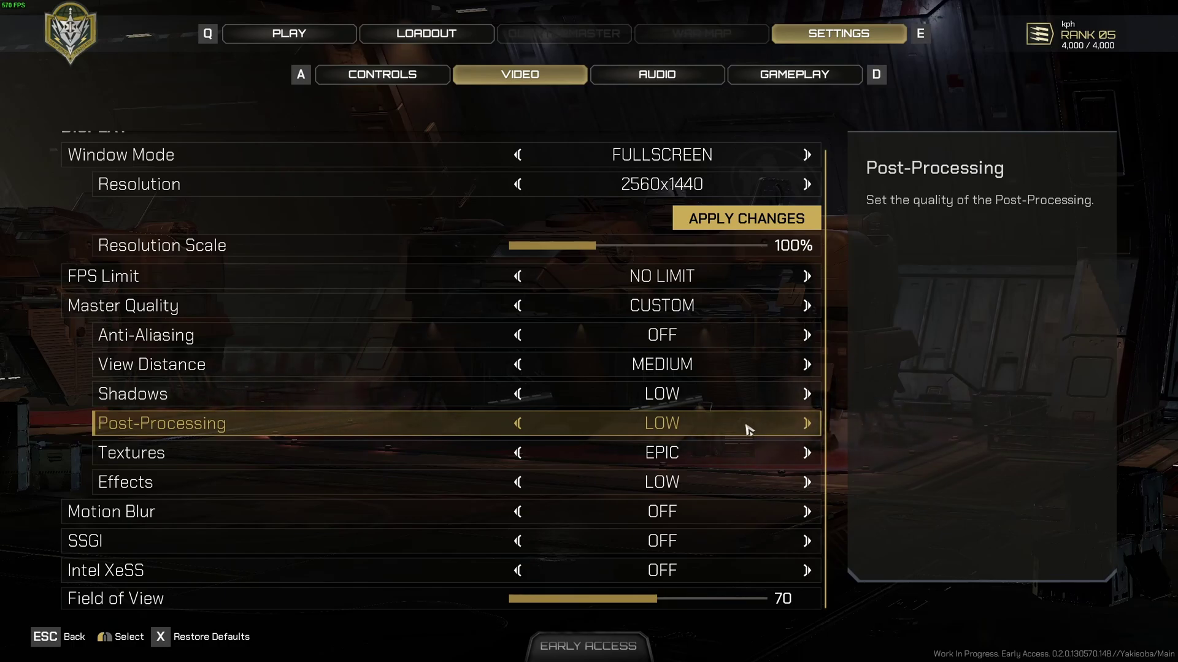
pyautogui.click(807, 423)
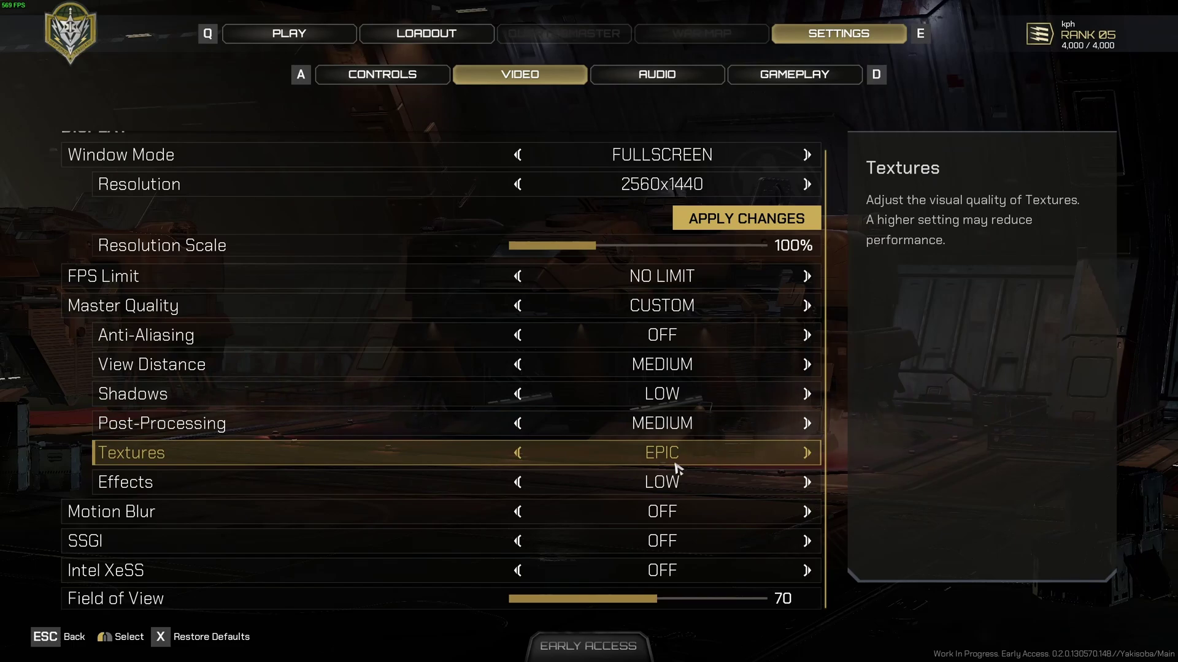
# Try the High, Medium and Low quality levels for Textures, and return the option to Epic
pyautogui.click(518, 454)
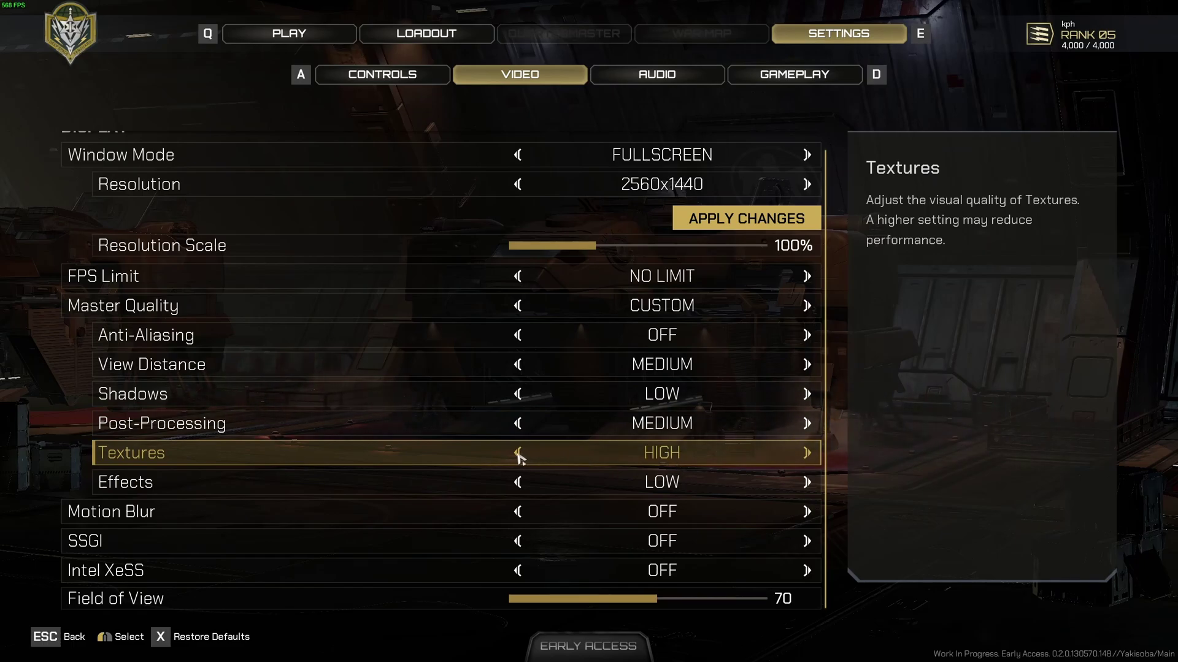
pyautogui.click(518, 454)
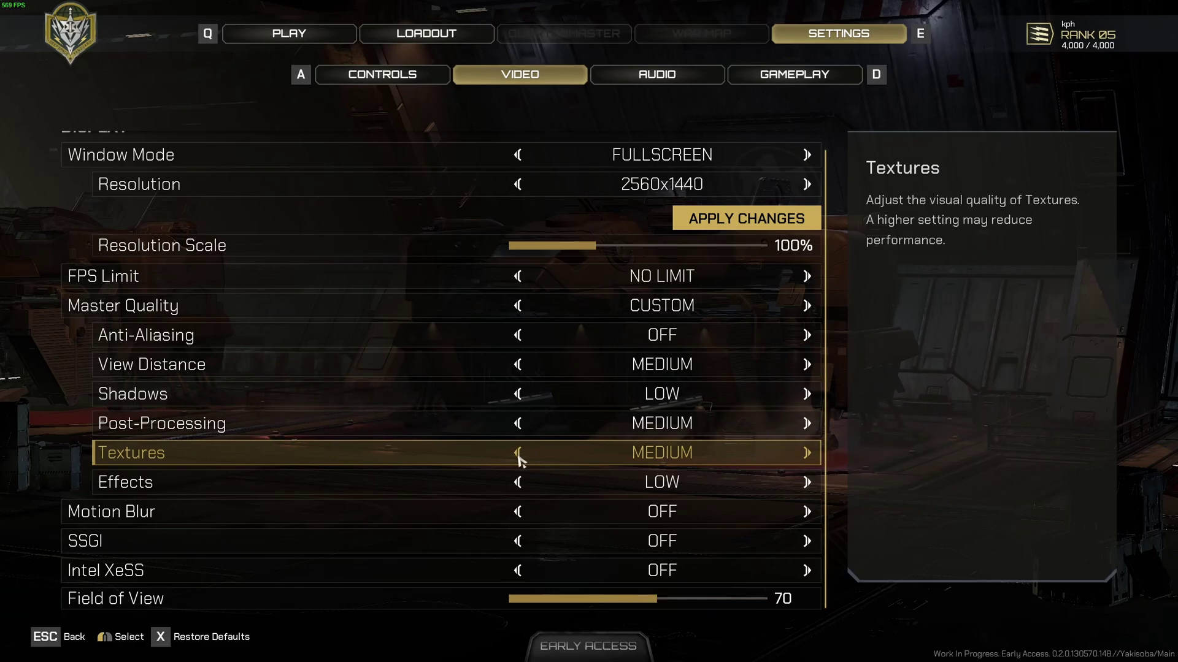
pyautogui.click(518, 454)
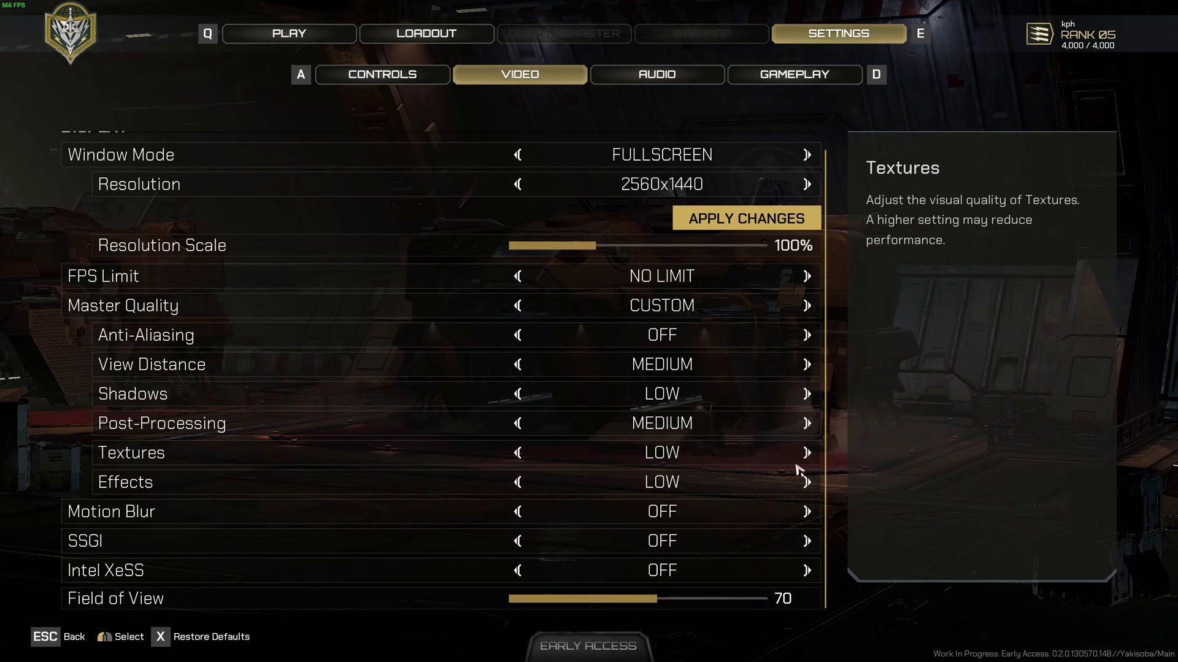
pyautogui.click(521, 454)
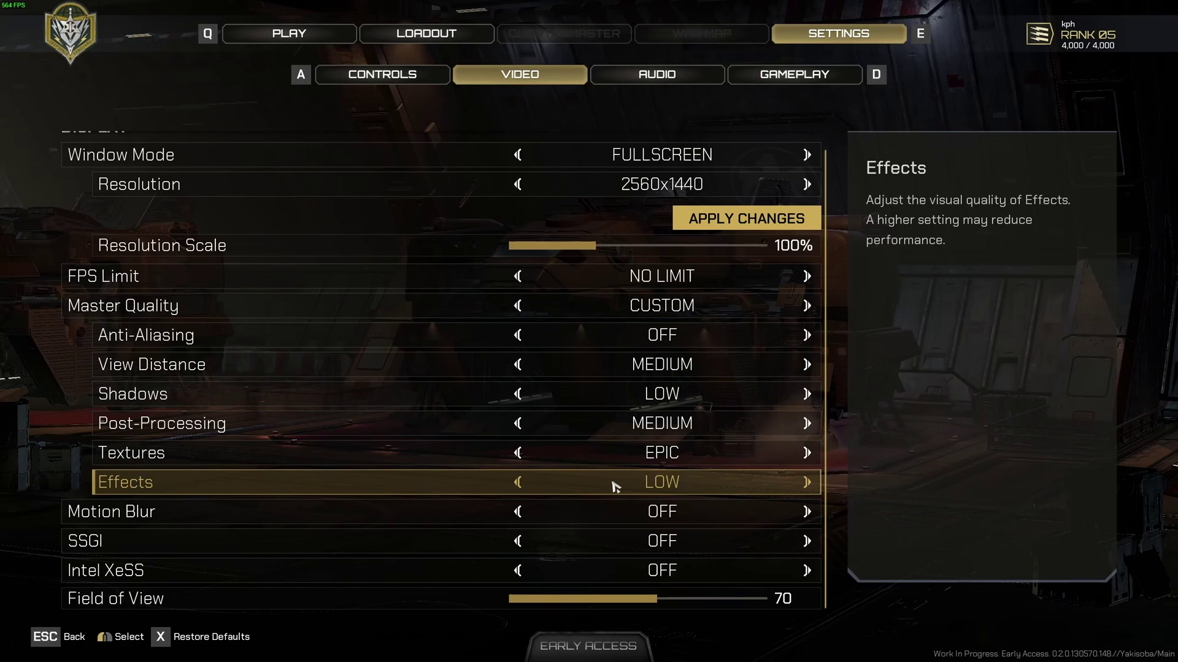
# Try the Effects quality levels up to Epic in the video settings, and set the option to Medium
pyautogui.click(806, 483)
pyautogui.click(807, 483)
pyautogui.click(806, 484)
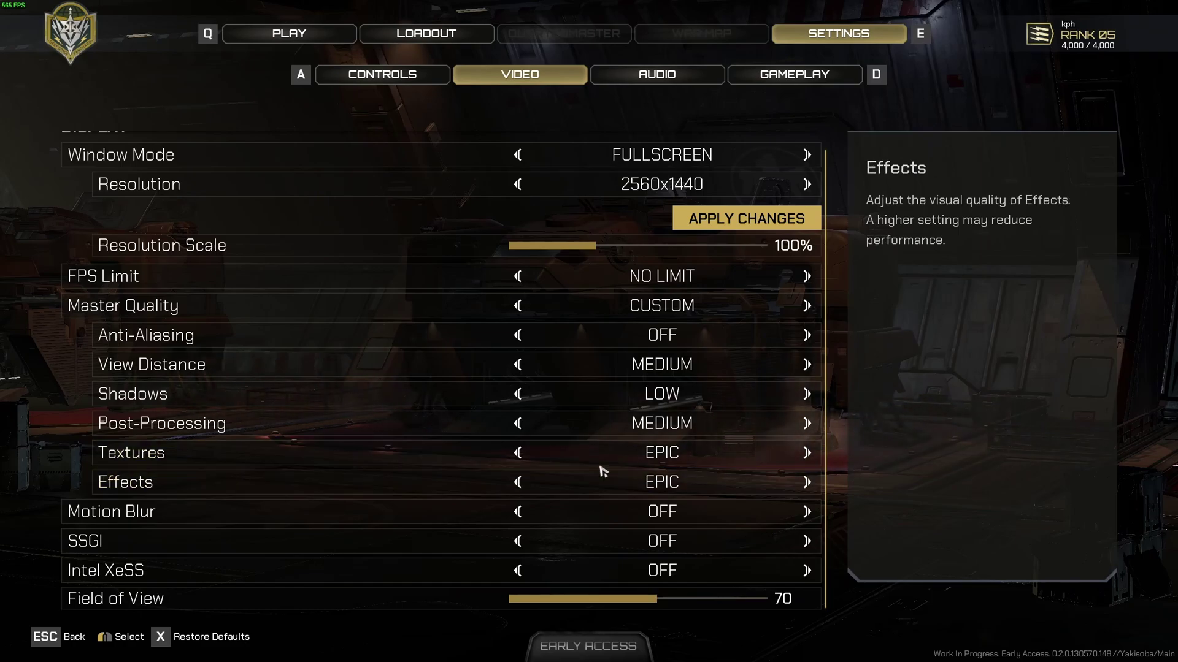
pyautogui.click(807, 483)
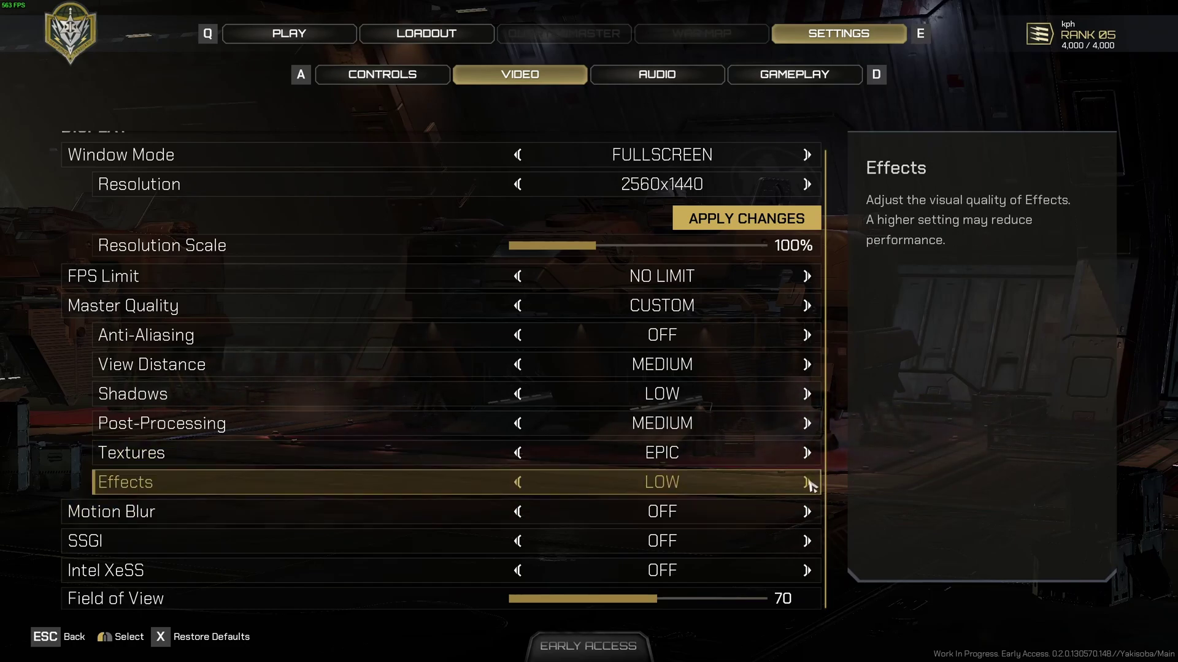
pyautogui.click(807, 483)
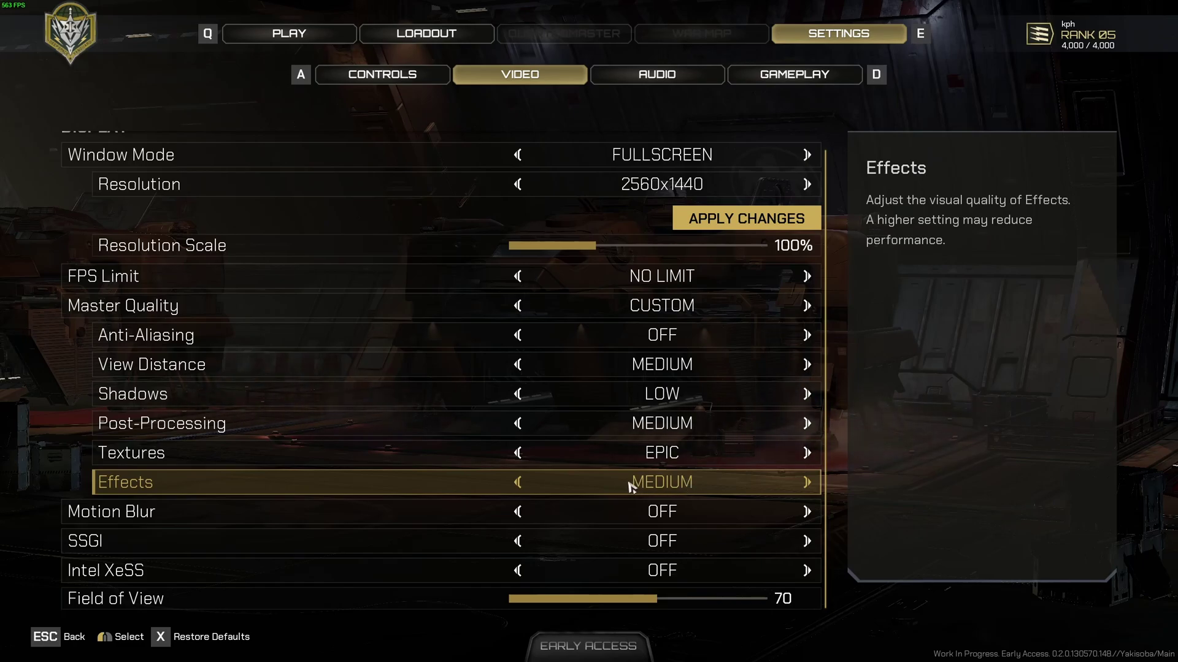
pyautogui.click(521, 485)
pyautogui.click(807, 484)
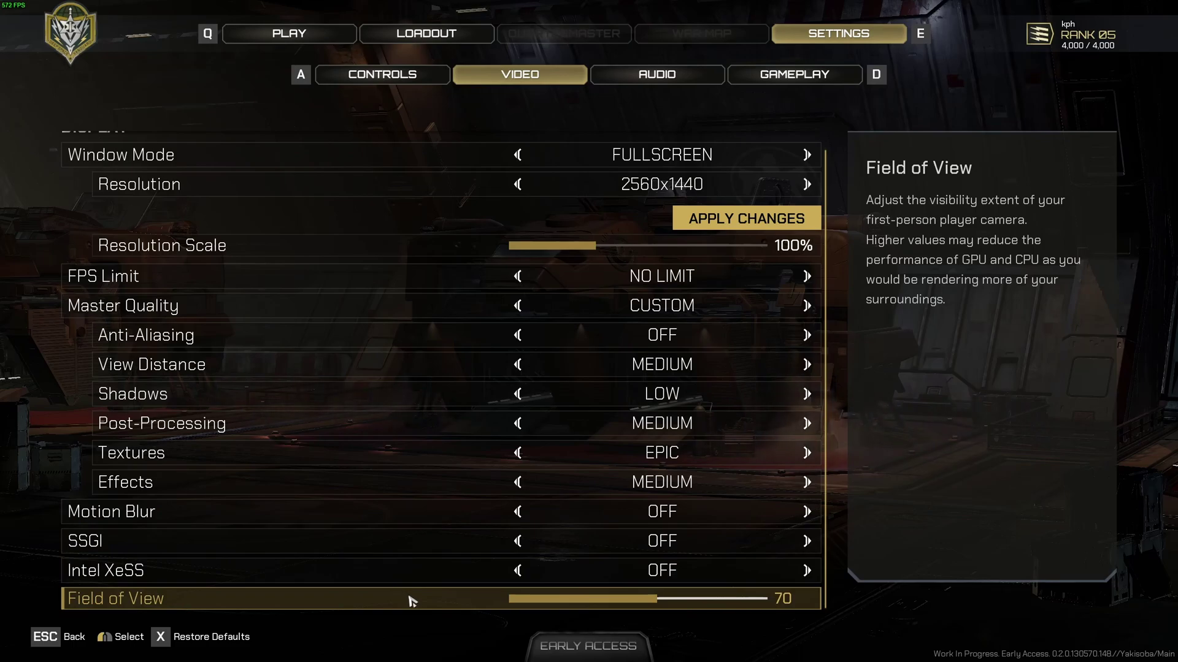
# Try a Field of View of 90 in the video settings, and set the value back to 70
pyautogui.moveTo(734, 601); pyautogui.dragTo(730, 601)
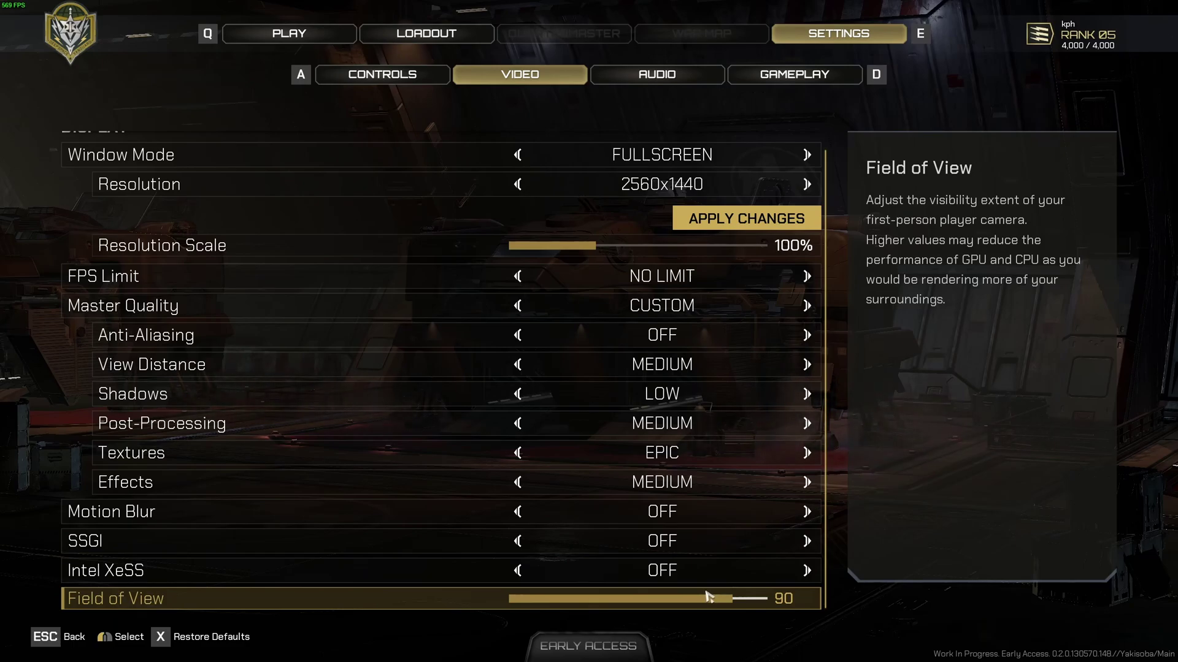
pyautogui.press('Left')
pyautogui.press('Left')
pyautogui.press('Left')
pyautogui.press('Left')
pyautogui.press('Left')
pyautogui.press('Left')
pyautogui.press('Left')
pyautogui.press('Left')
pyautogui.press('Left')
pyautogui.press('Left')
pyautogui.press('Left')
pyautogui.press('Left')
pyautogui.press('Left')
pyautogui.press('Left')
pyautogui.press('Left')
pyautogui.press('Left')
pyautogui.press('Left')
pyautogui.press('Left')
pyautogui.press('Left')
pyautogui.press('Left')
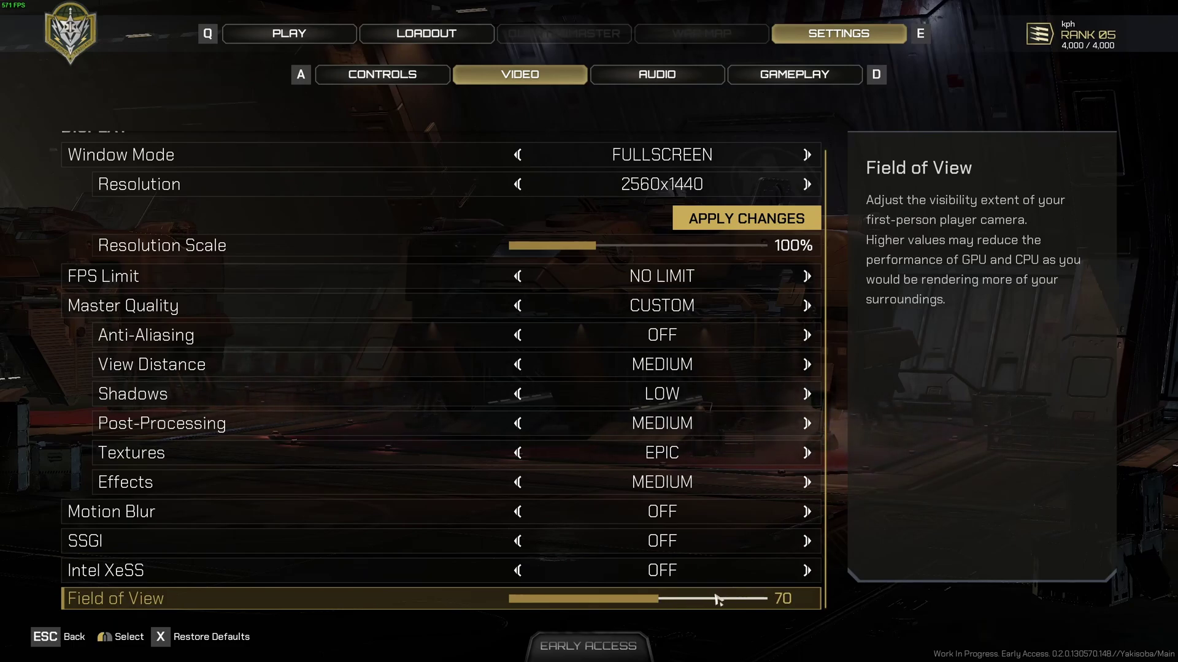